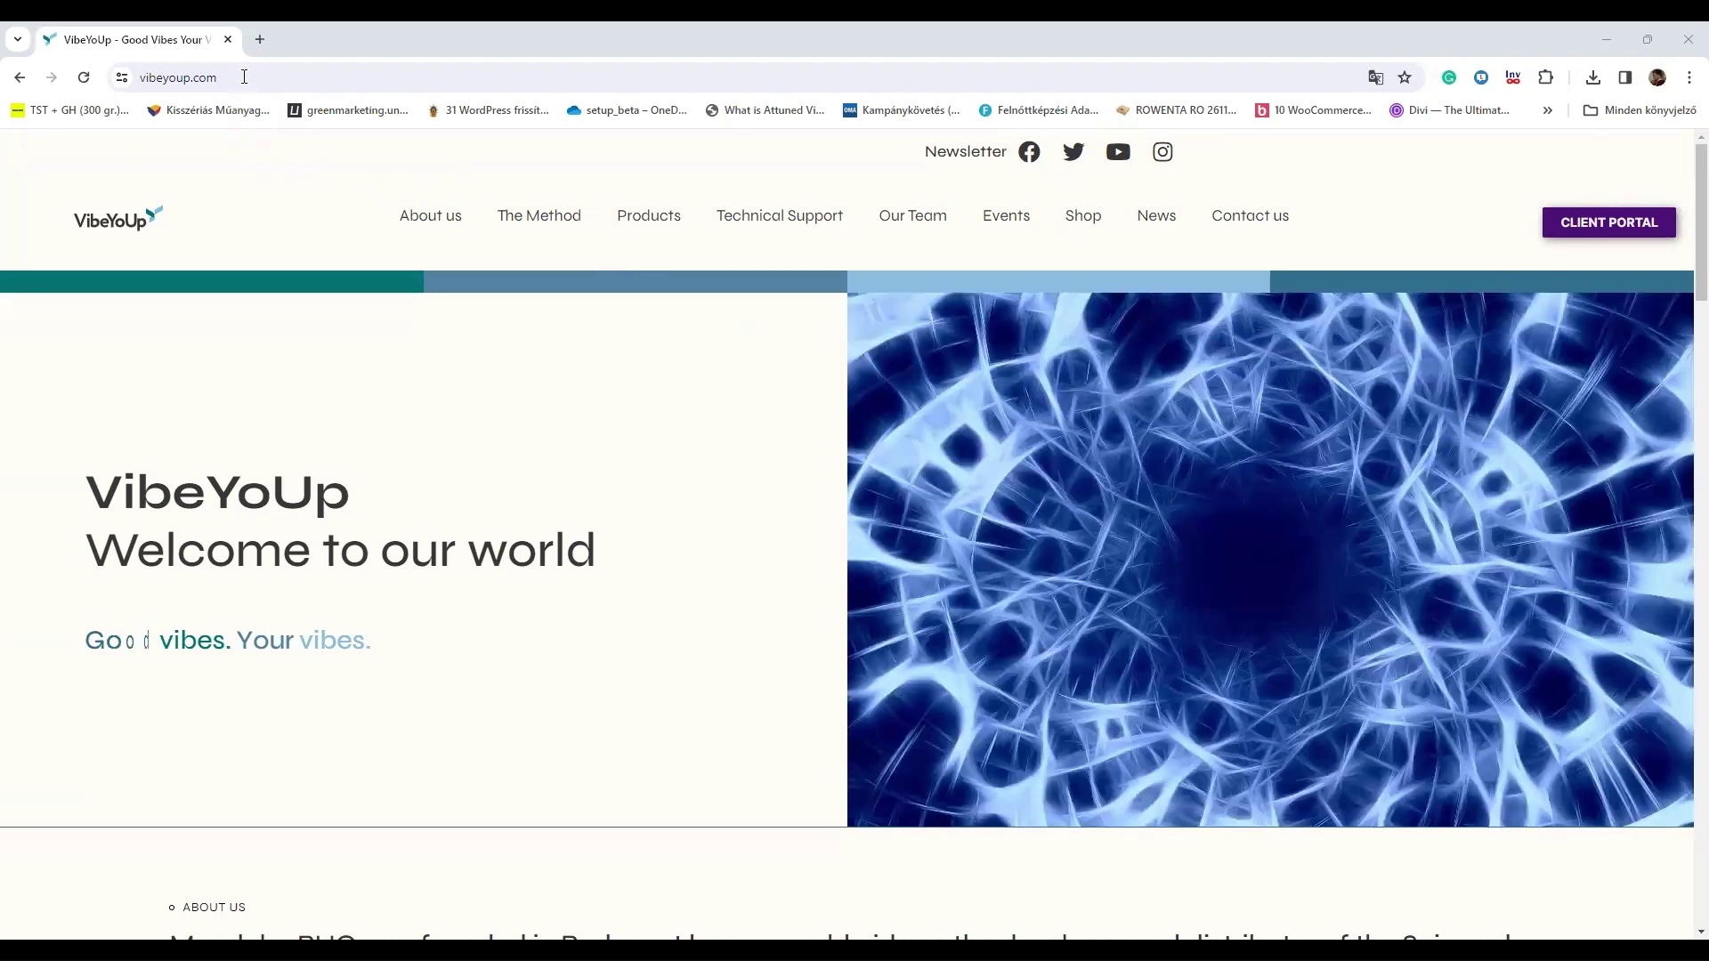
# - Copy the site address, then go to the CLIENT PORTAL login page from the header
pyautogui.click(244, 76)
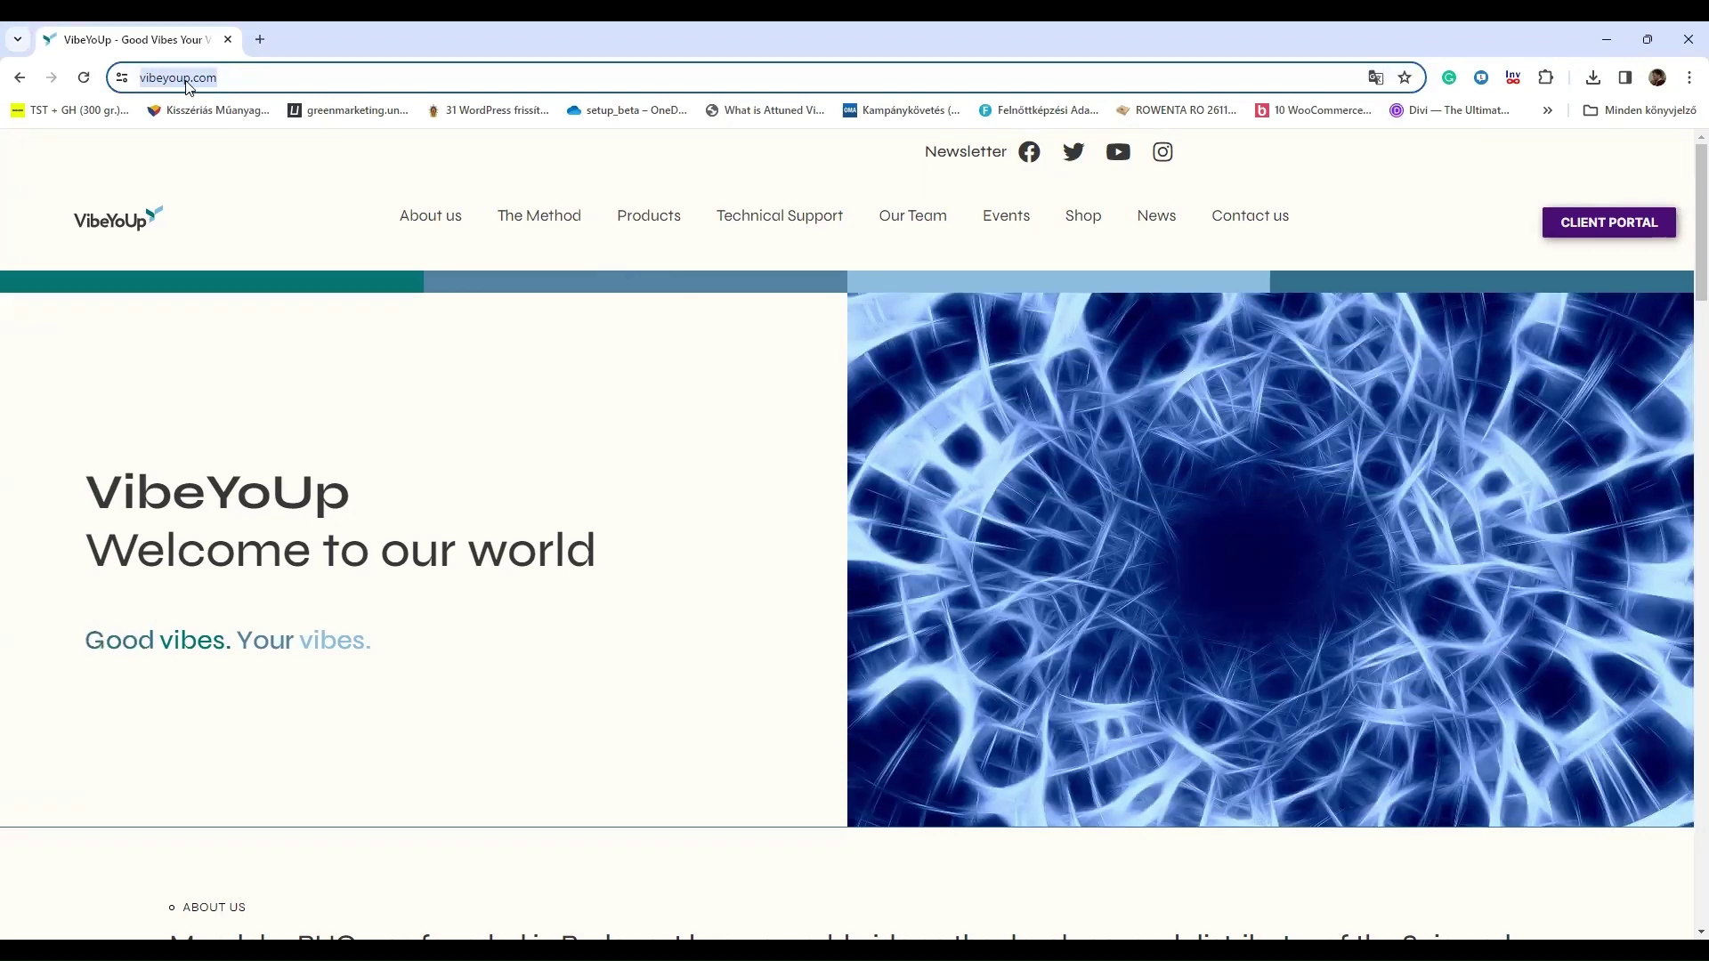
pyautogui.hotkey('ctrl', 'c')
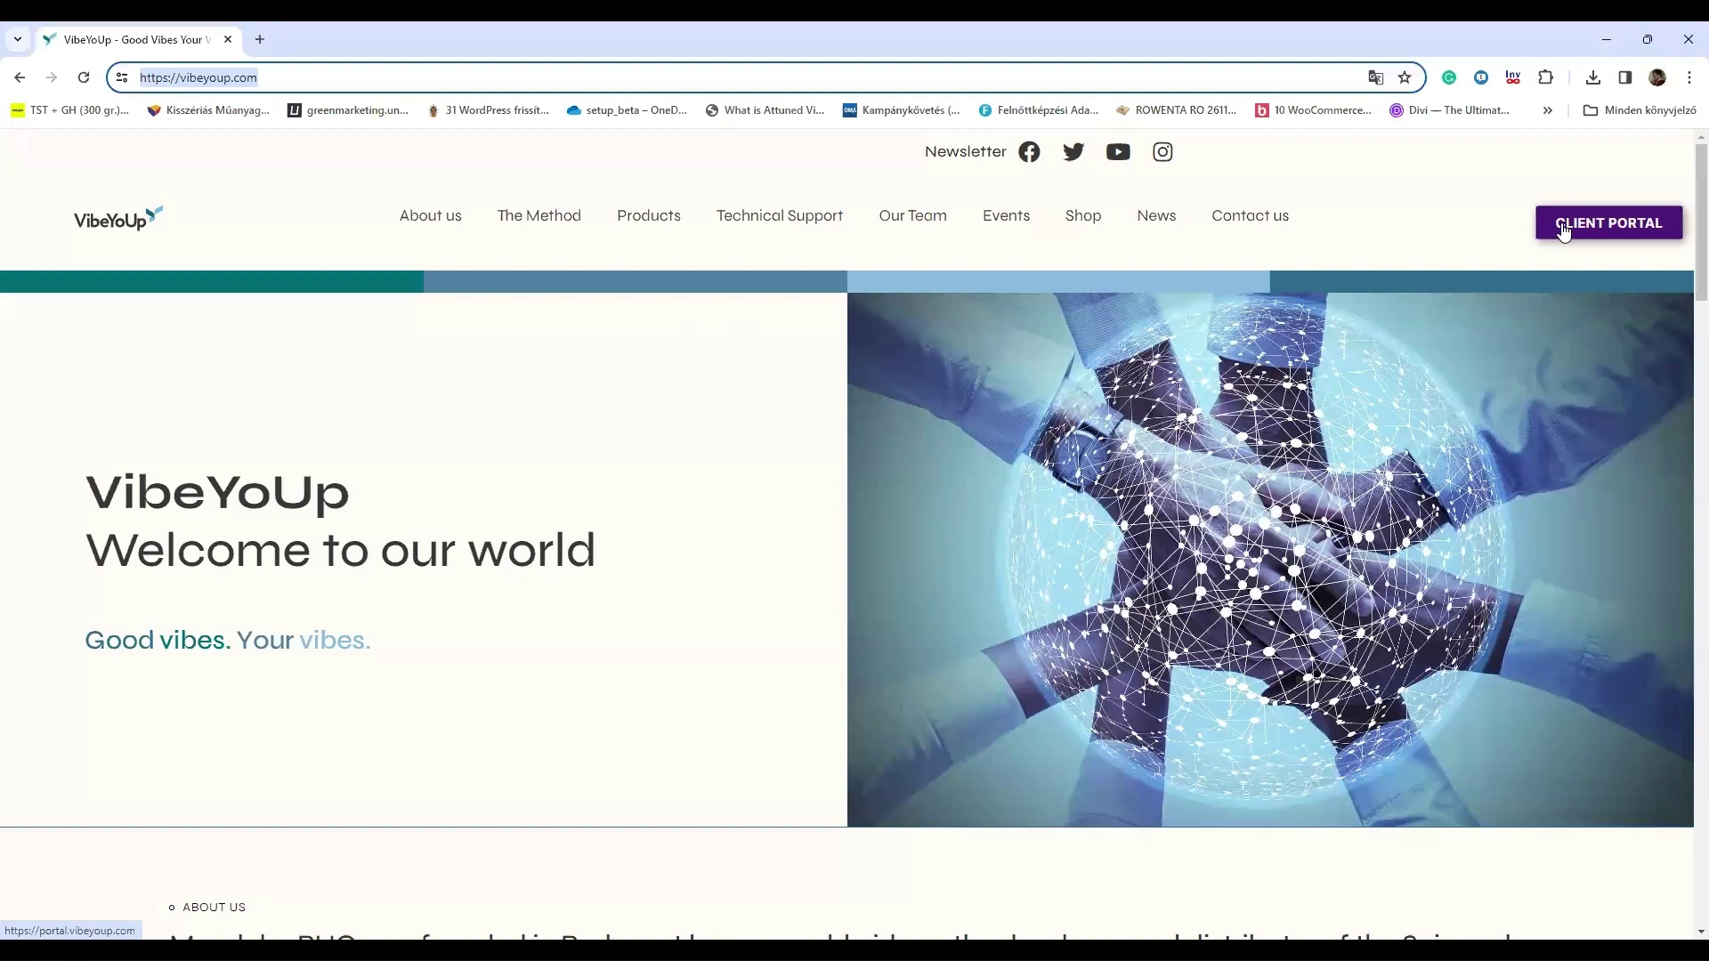
pyautogui.click(1558, 227)
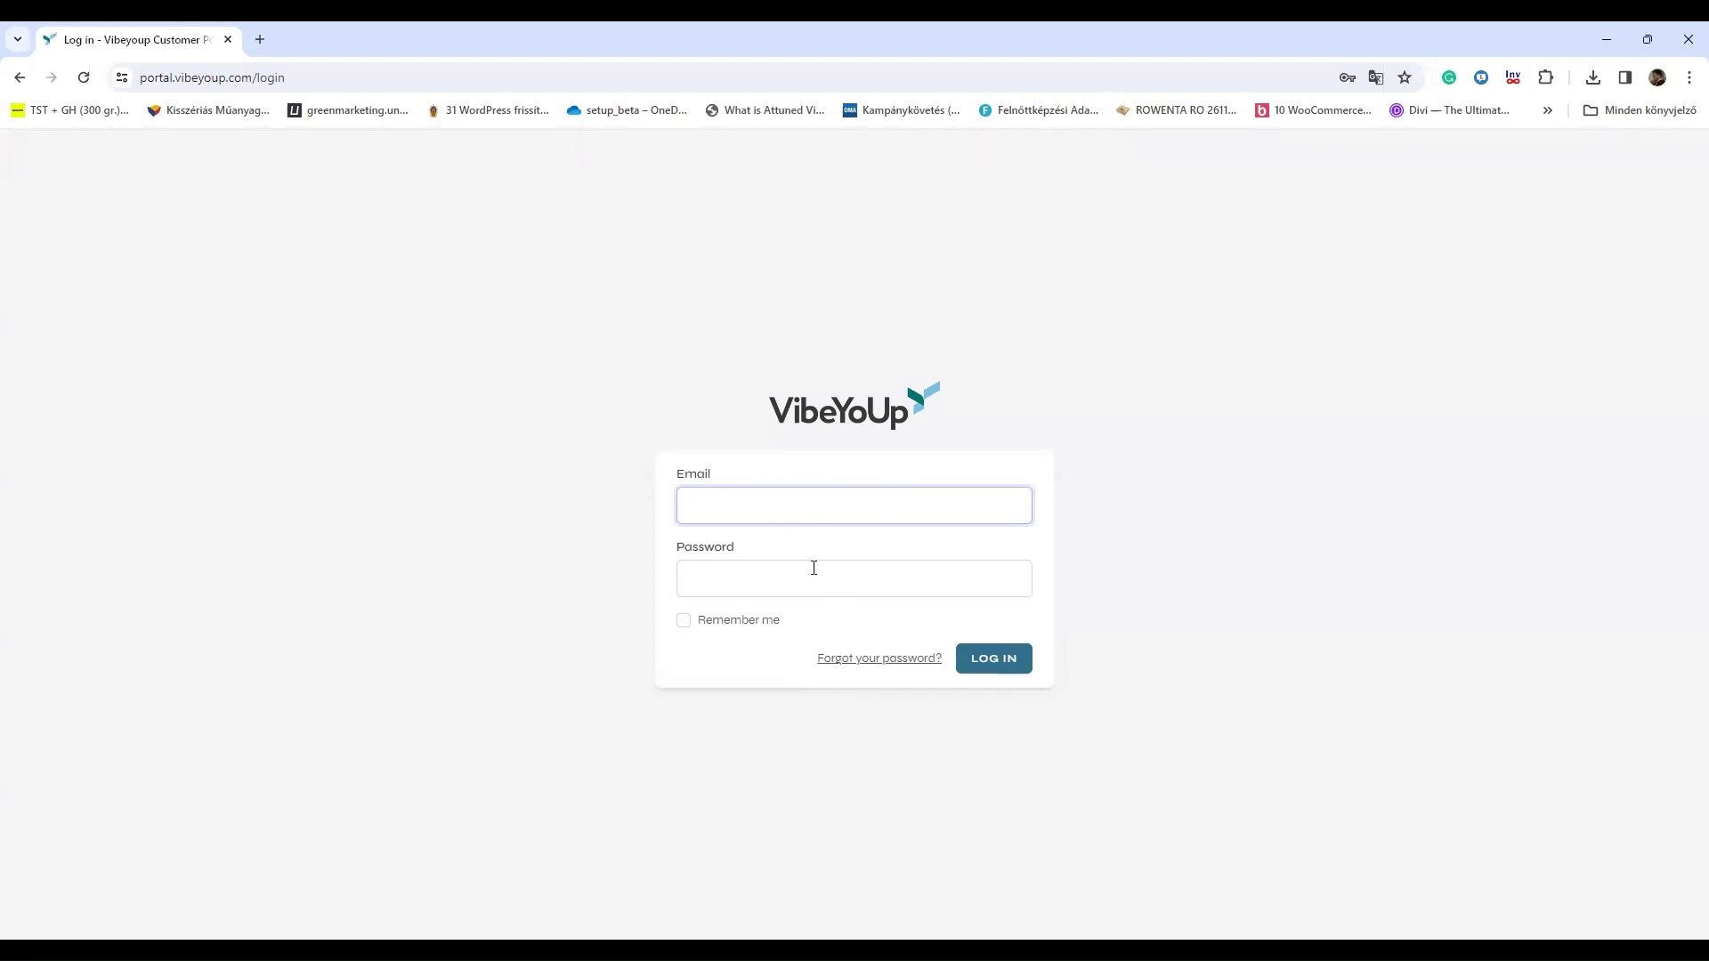
# - Enter the account email on the forgotten-password page and send the reset link
pyautogui.click(890, 660)
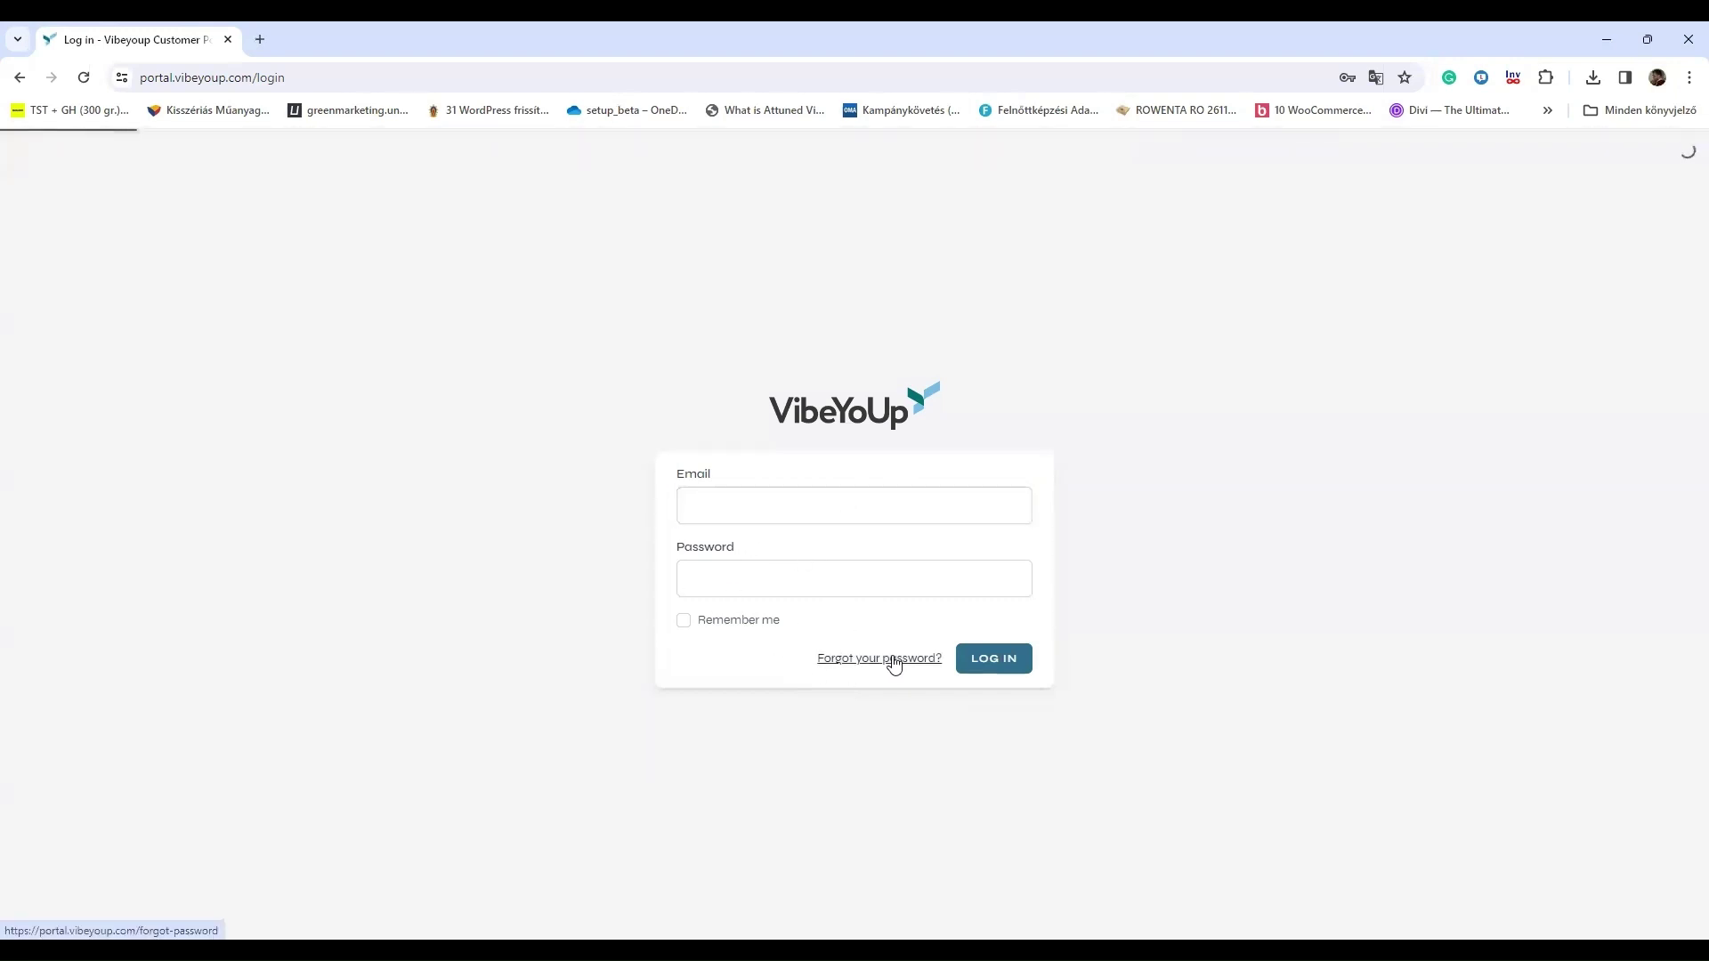
pyautogui.click(757, 600)
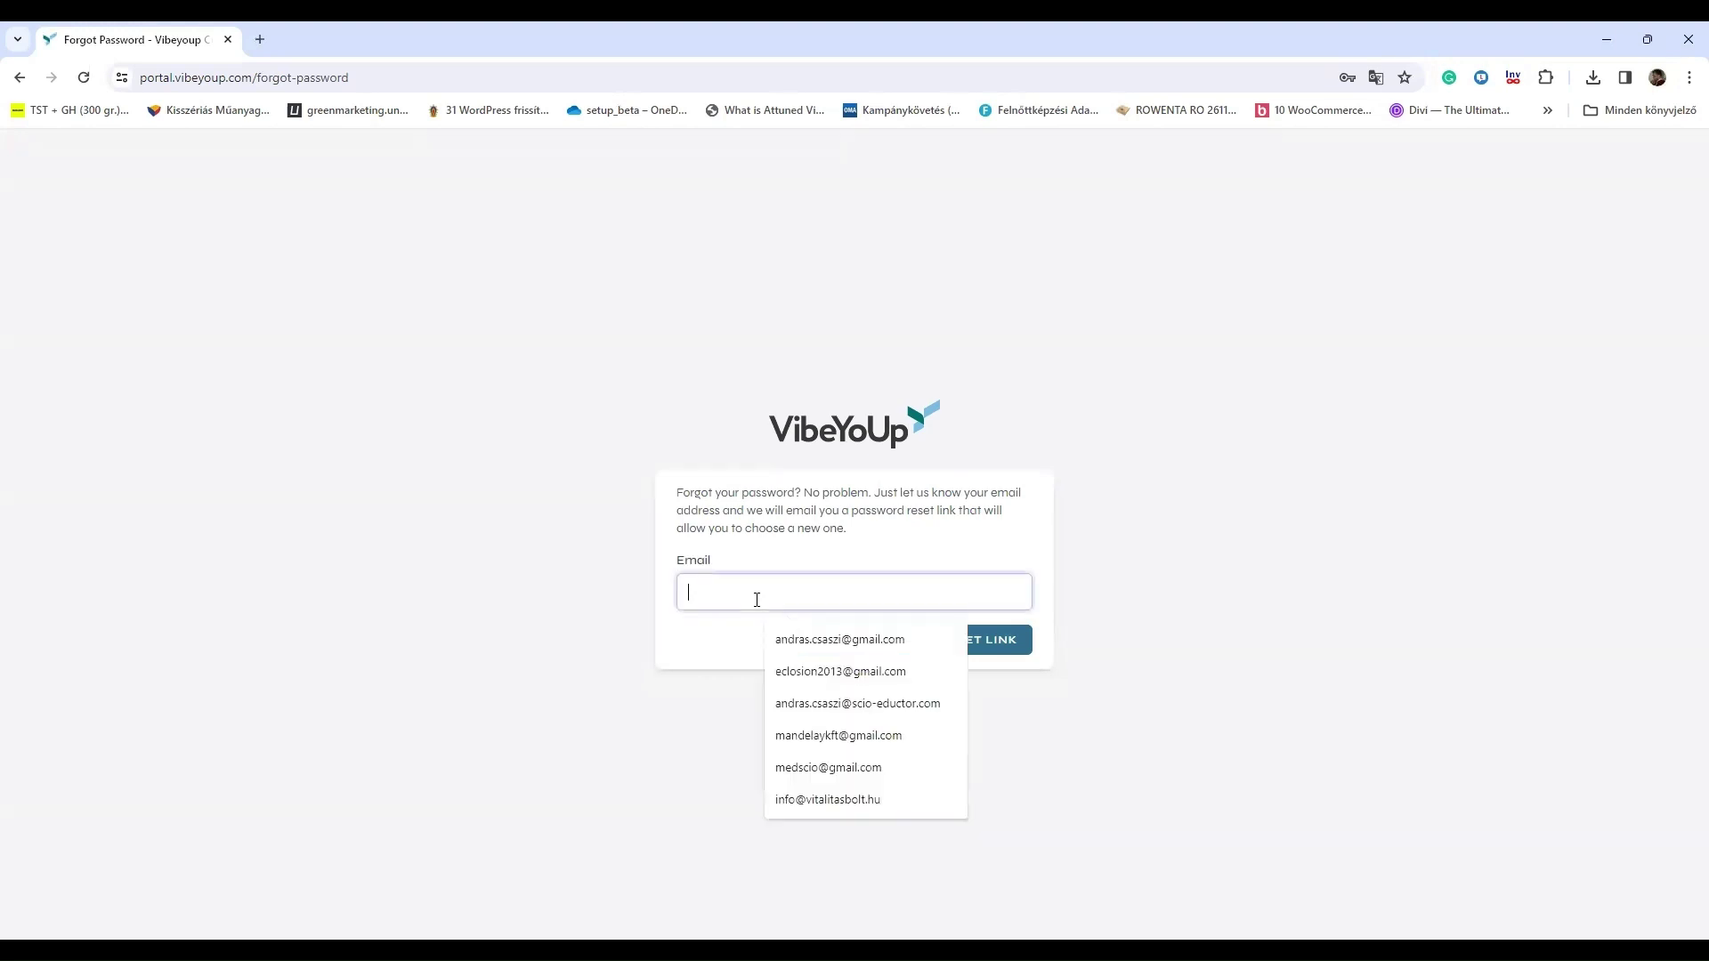
pyautogui.click(633, 537)
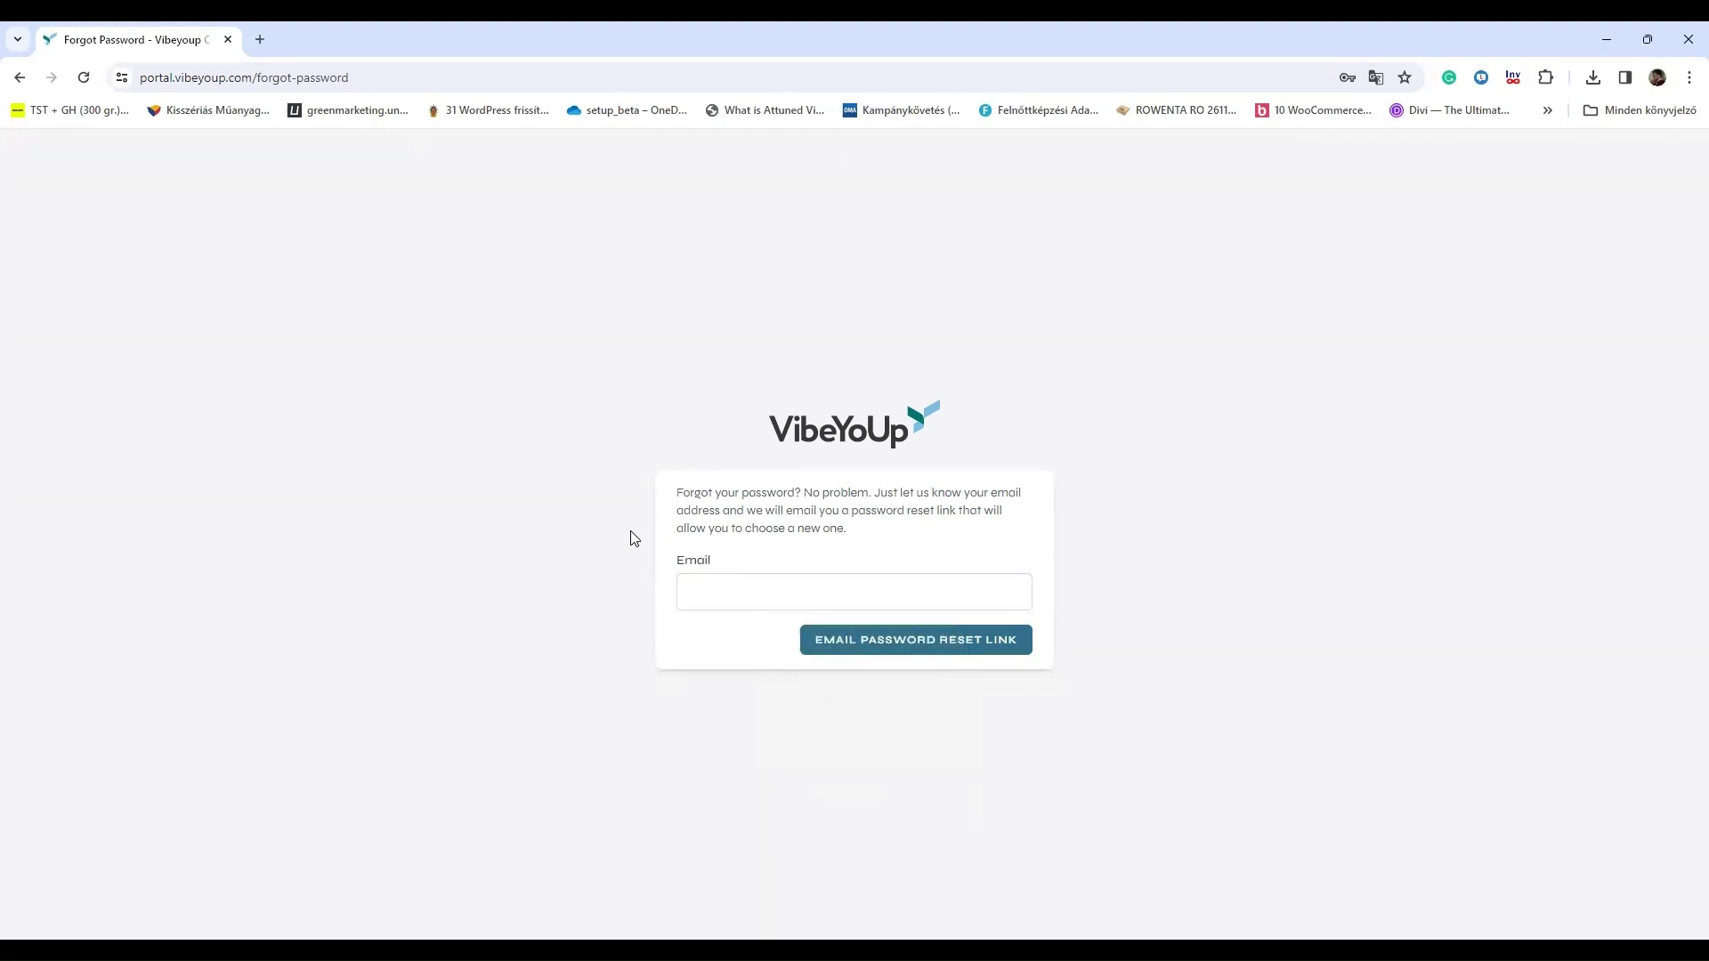
pyautogui.click(776, 607)
pyautogui.click(384, 478)
pyautogui.click(686, 588)
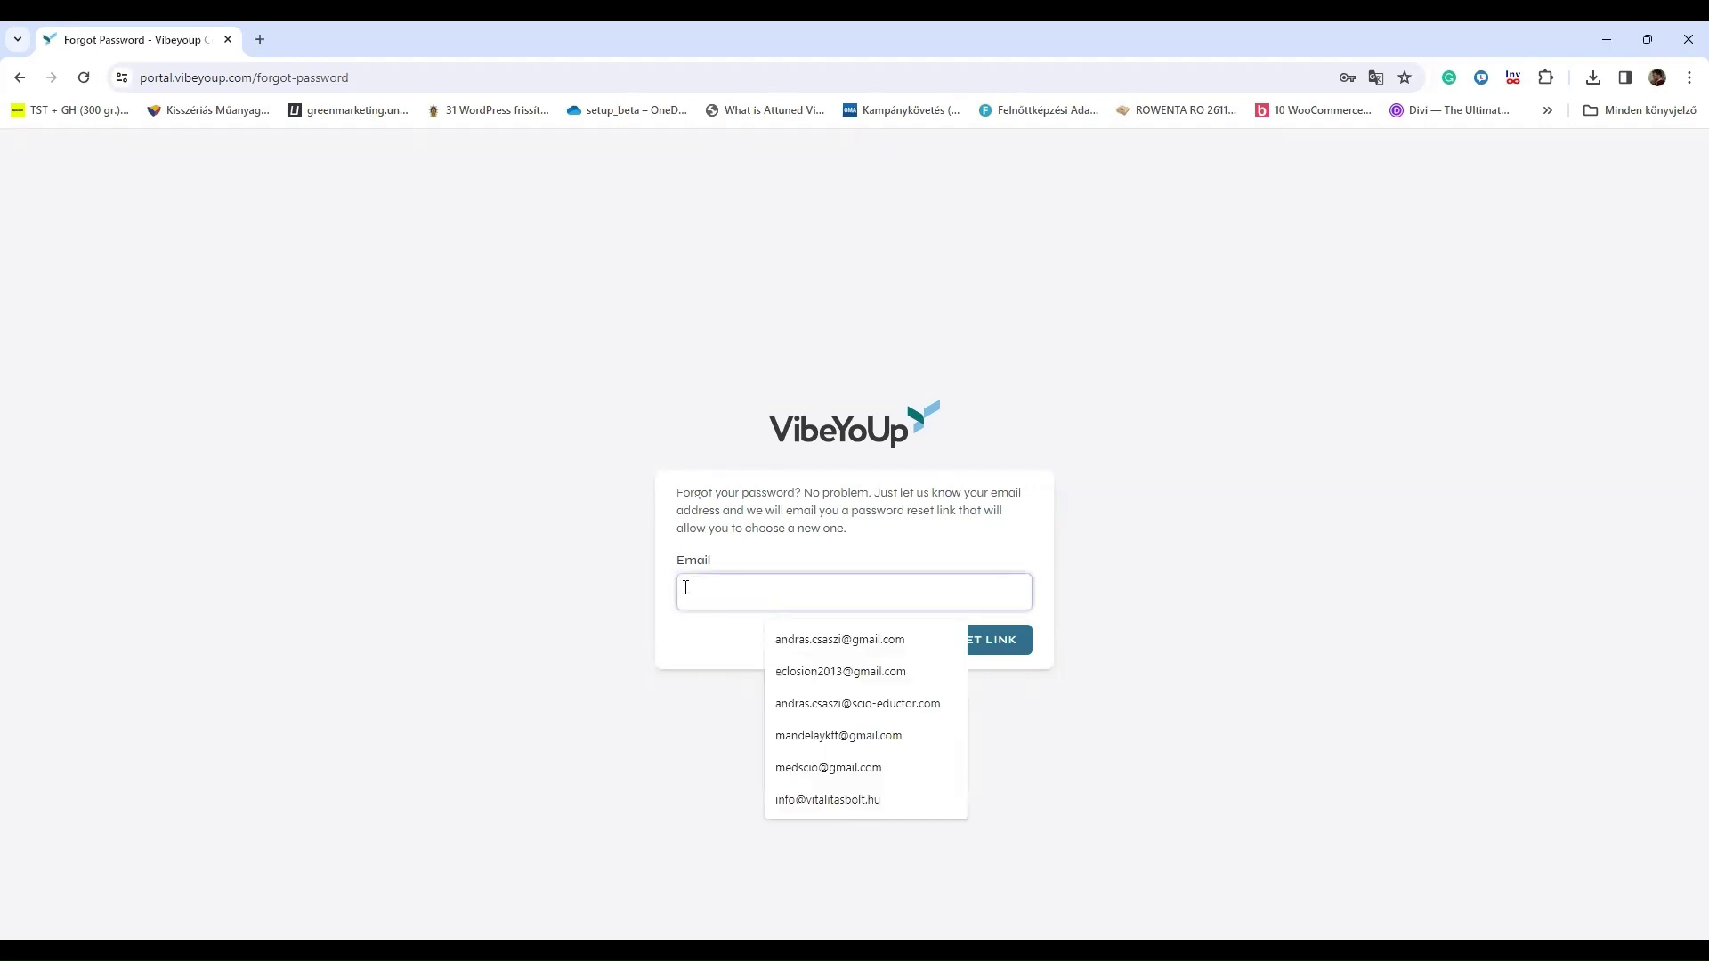
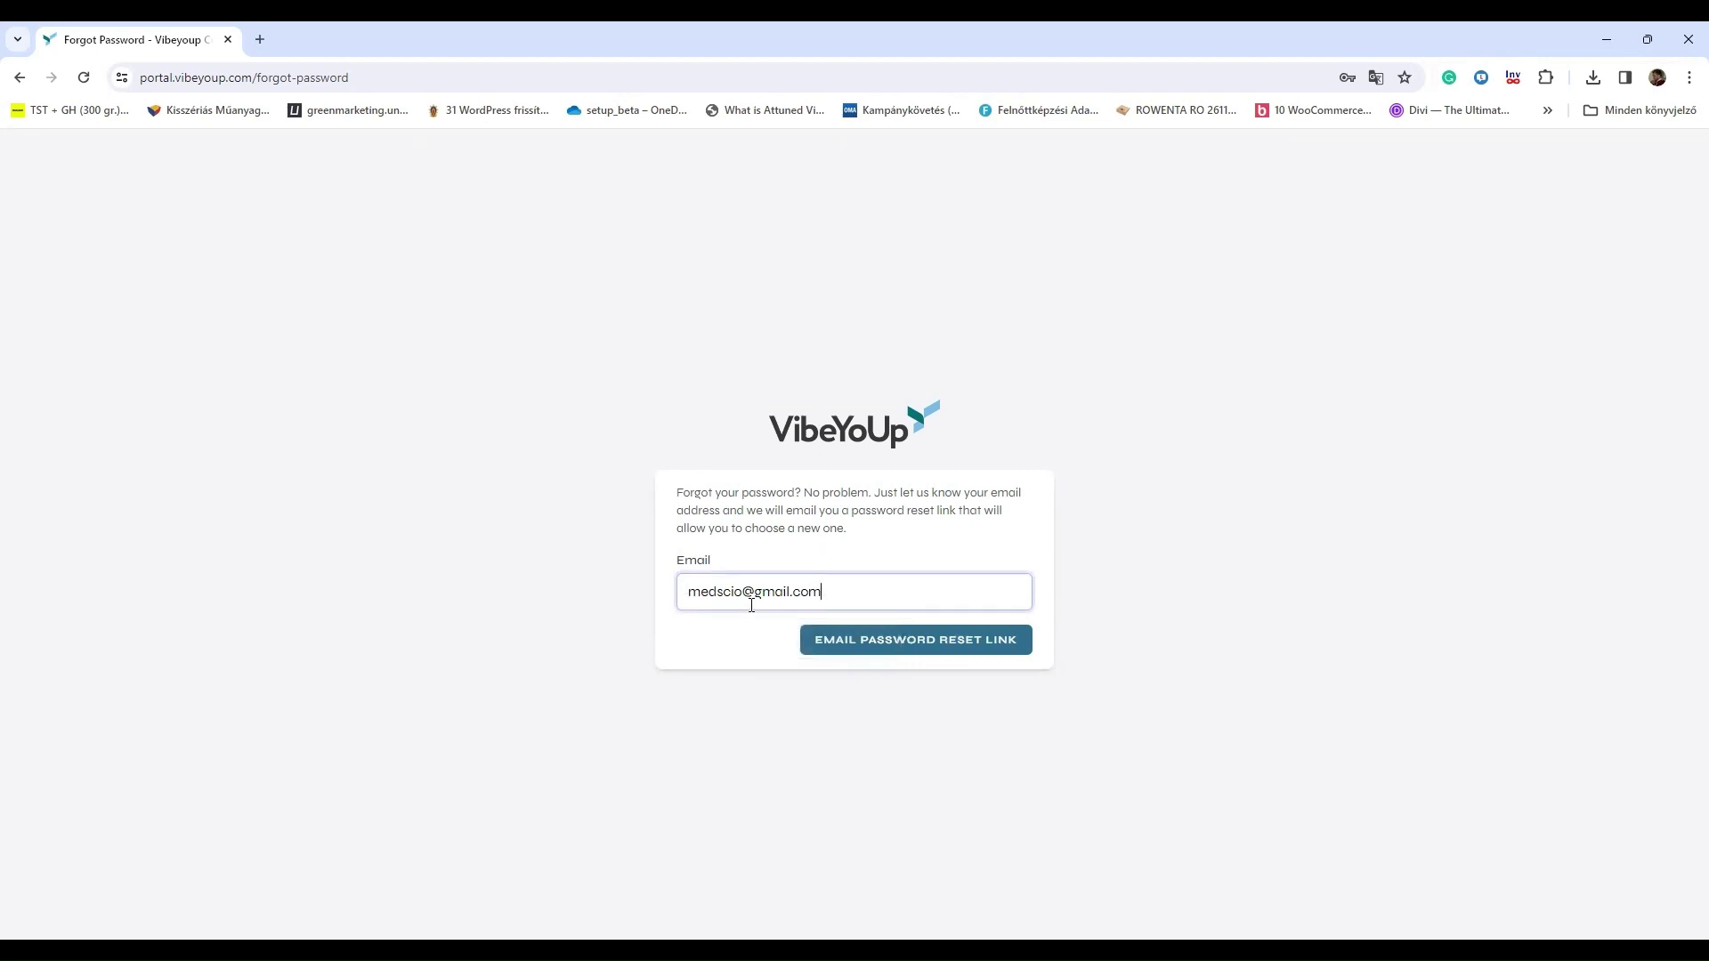
pyautogui.click(833, 650)
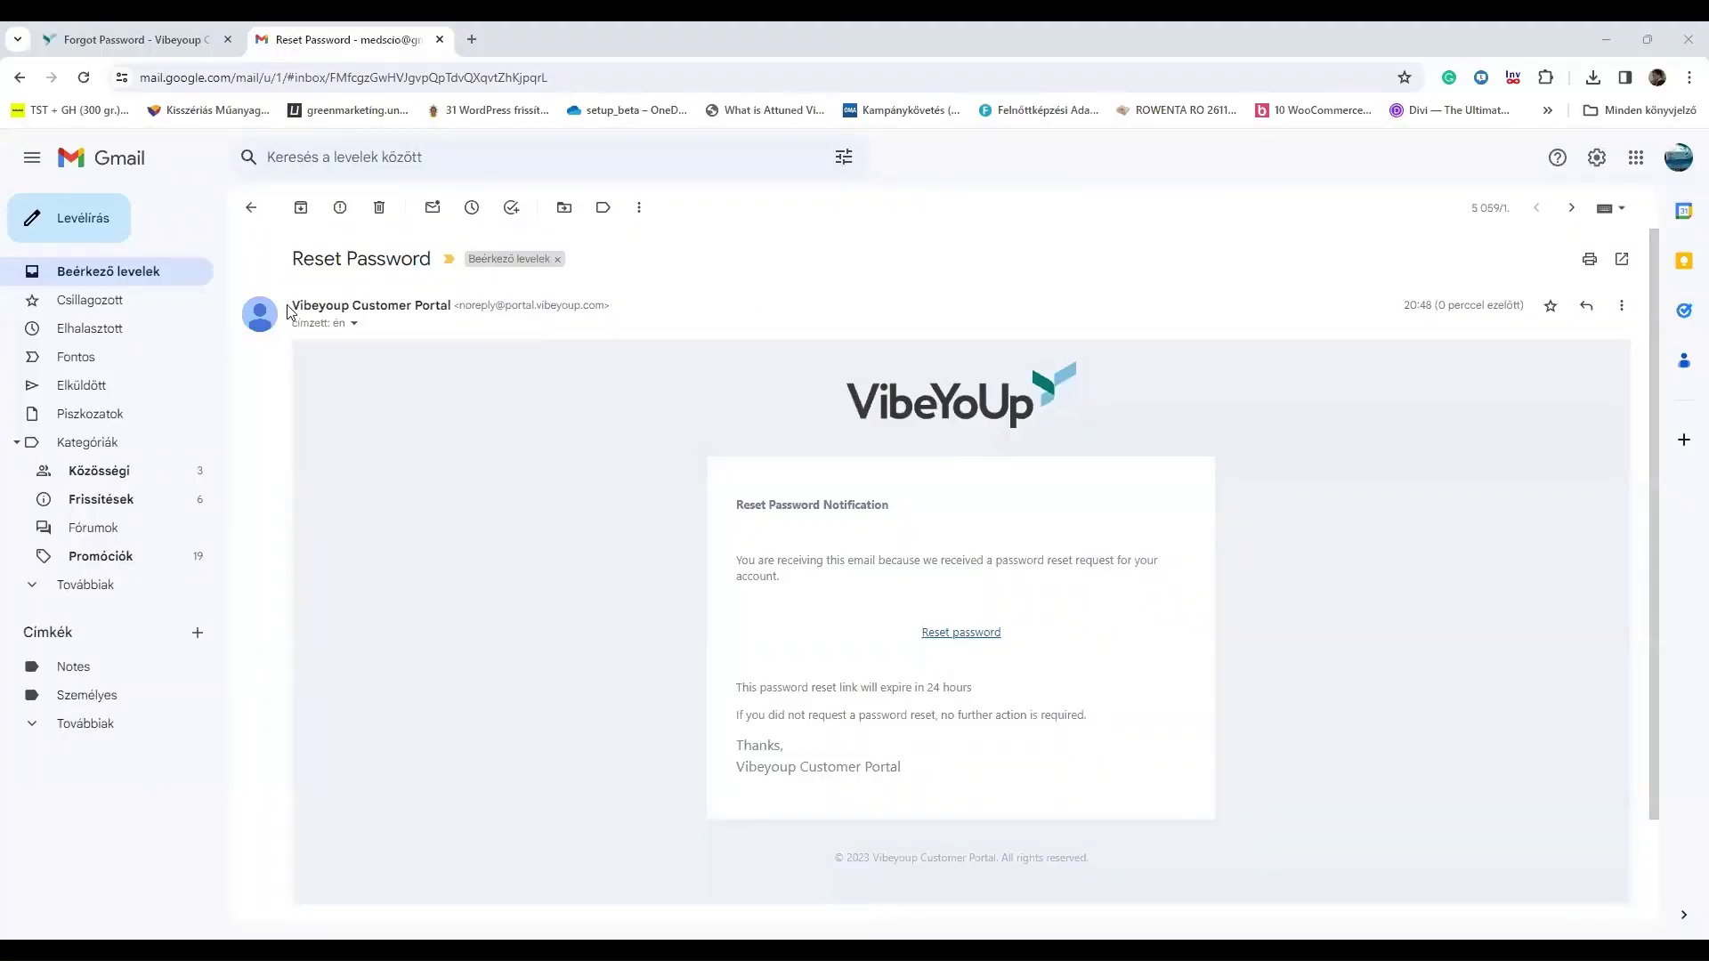
pyautogui.moveTo(349, 305)
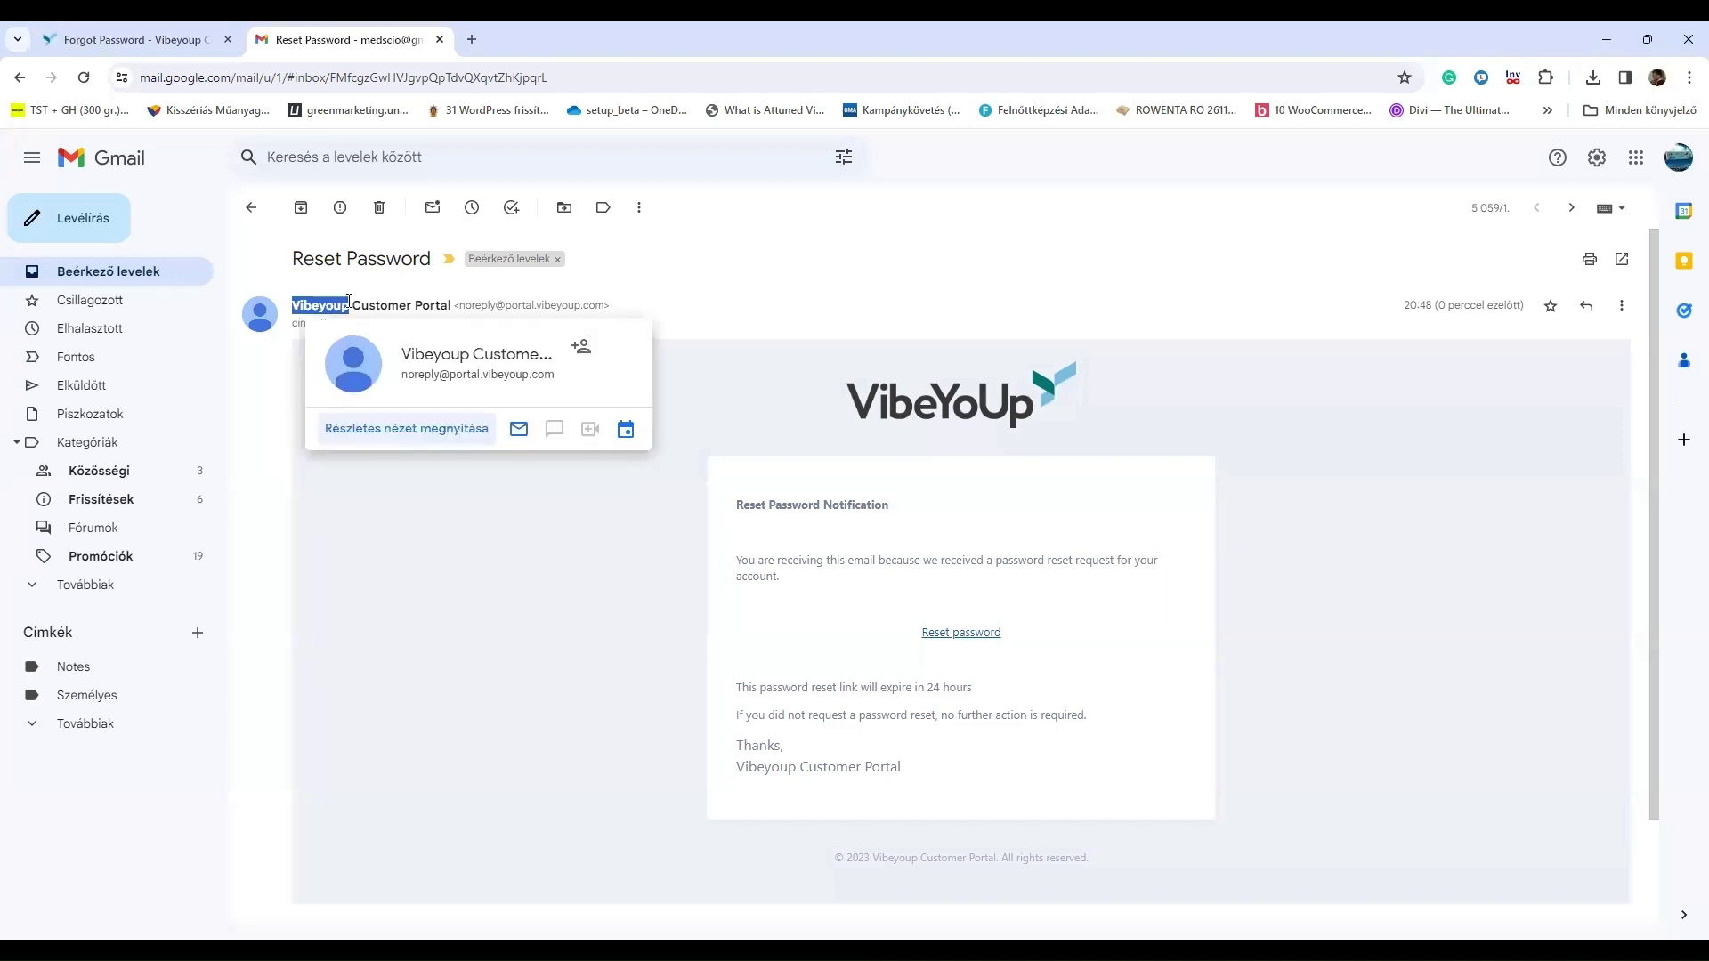
# - Check the sender details on the Vibeyoup Customer Portal Reset Password email
pyautogui.moveTo(323, 302); pyautogui.dragTo(434, 302)
pyautogui.click(456, 300)
pyautogui.tripleClick(456, 300)
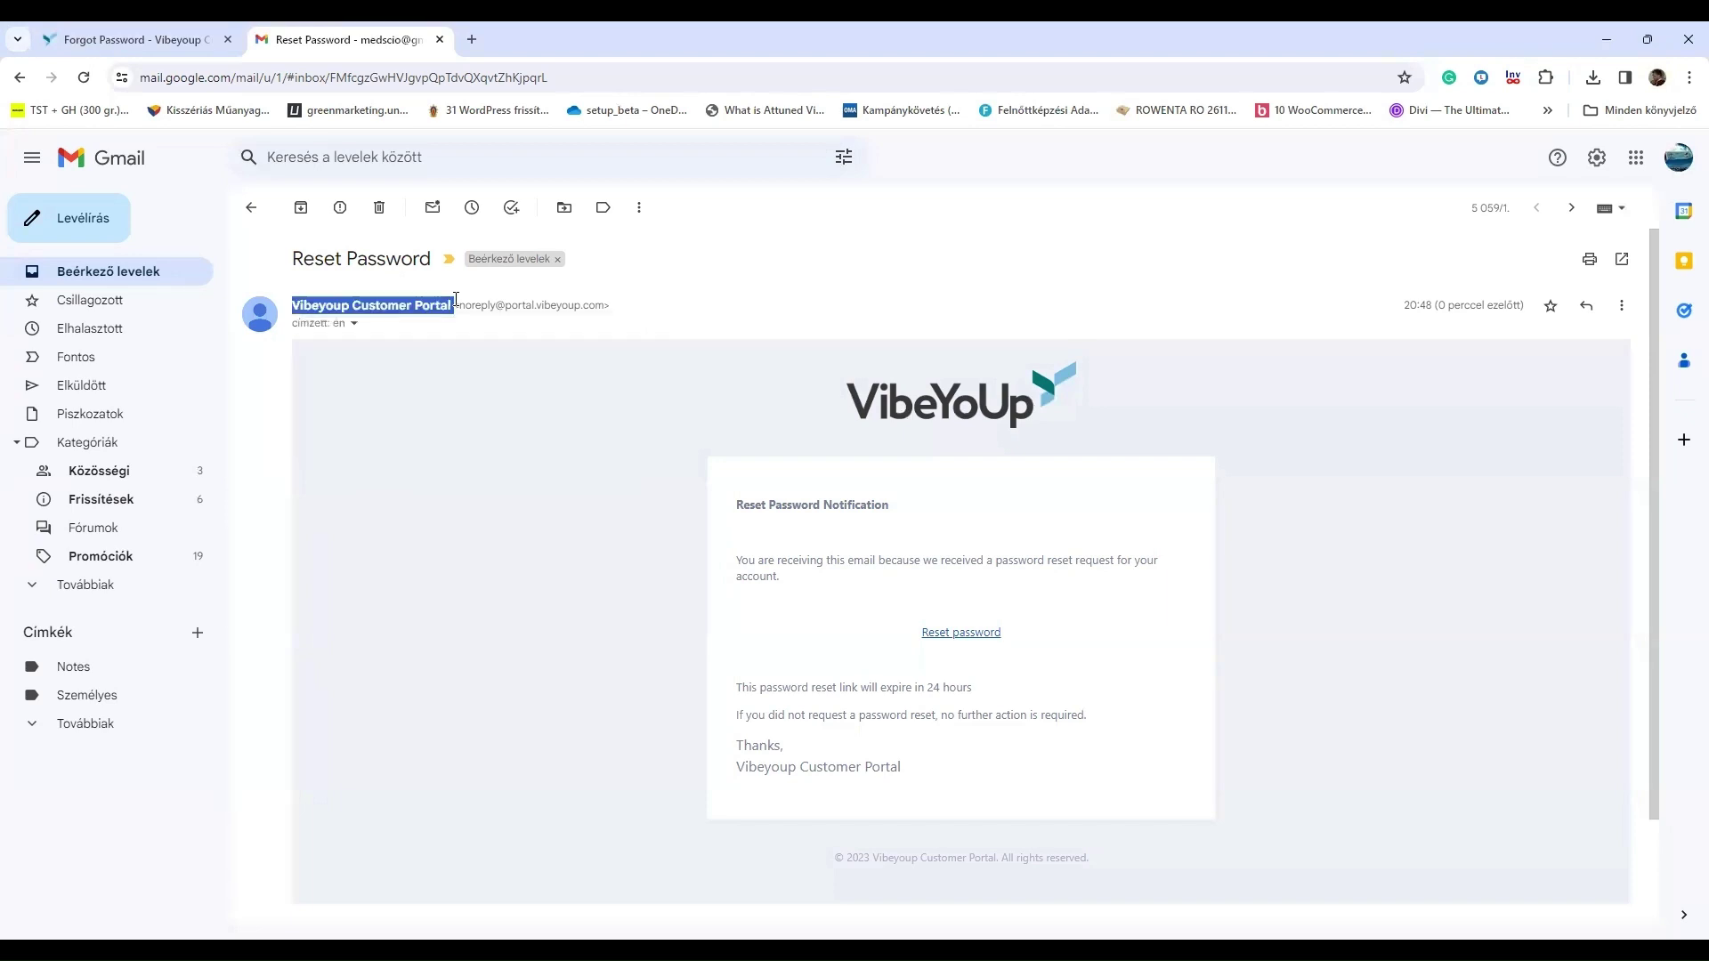
pyautogui.click(827, 429)
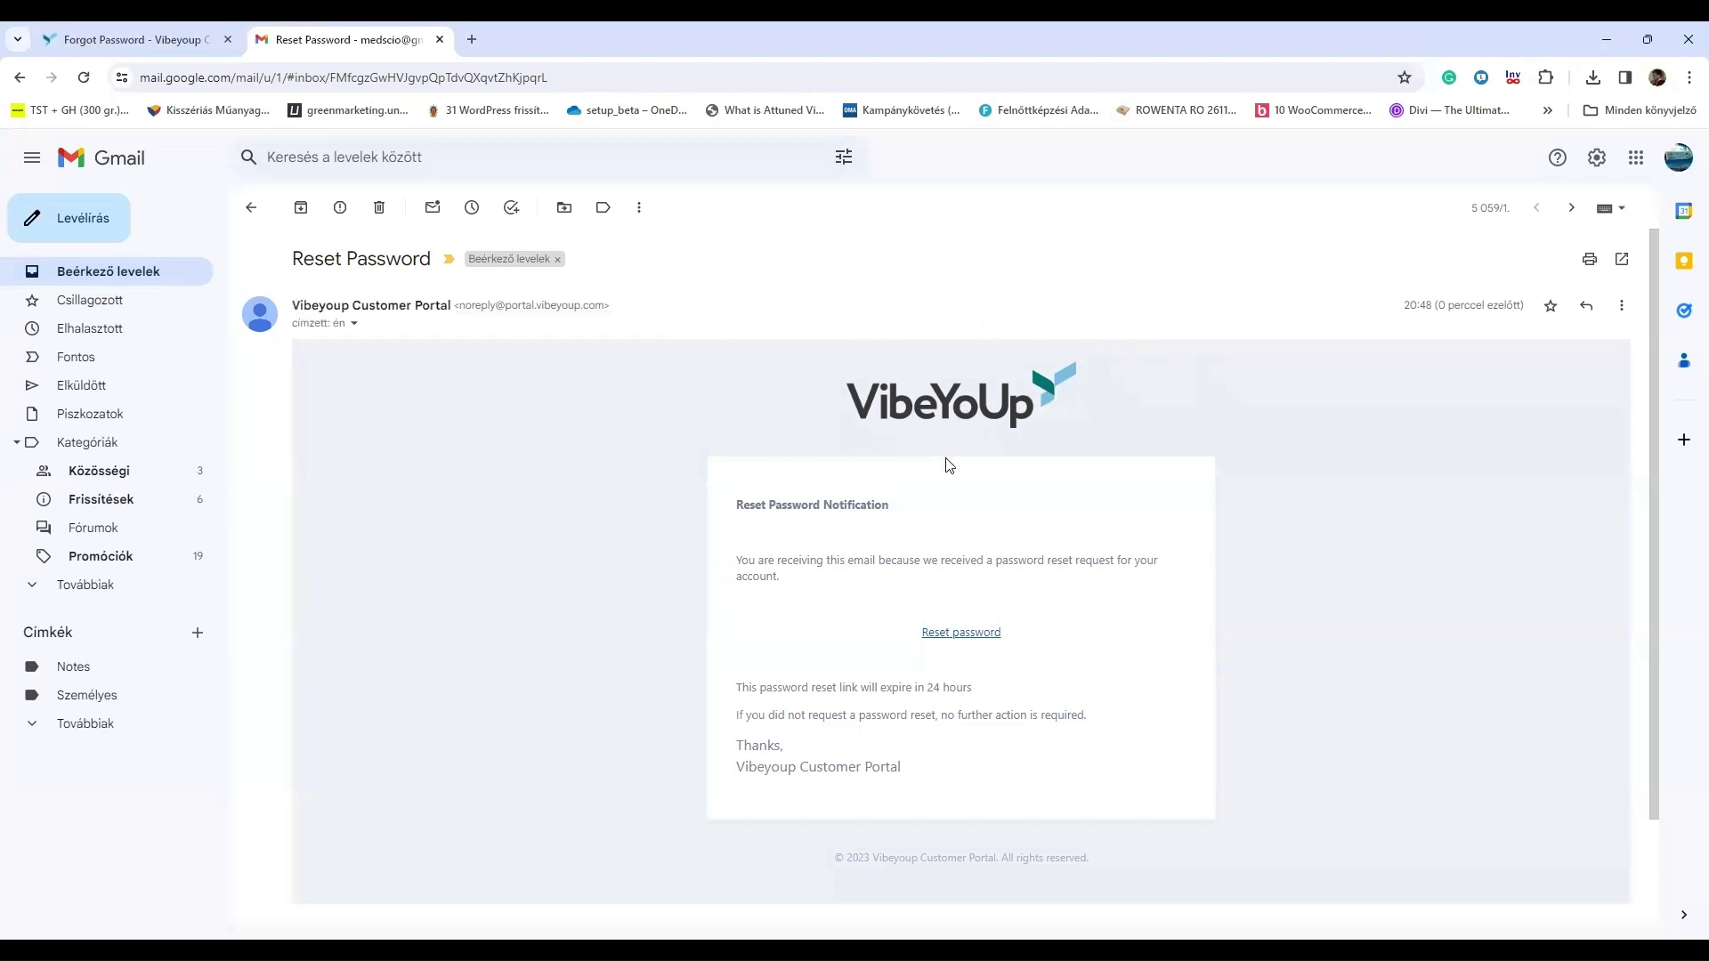
# - Follow the emailed reset link, then enter, confirm and submit a new password
pyautogui.click(976, 633)
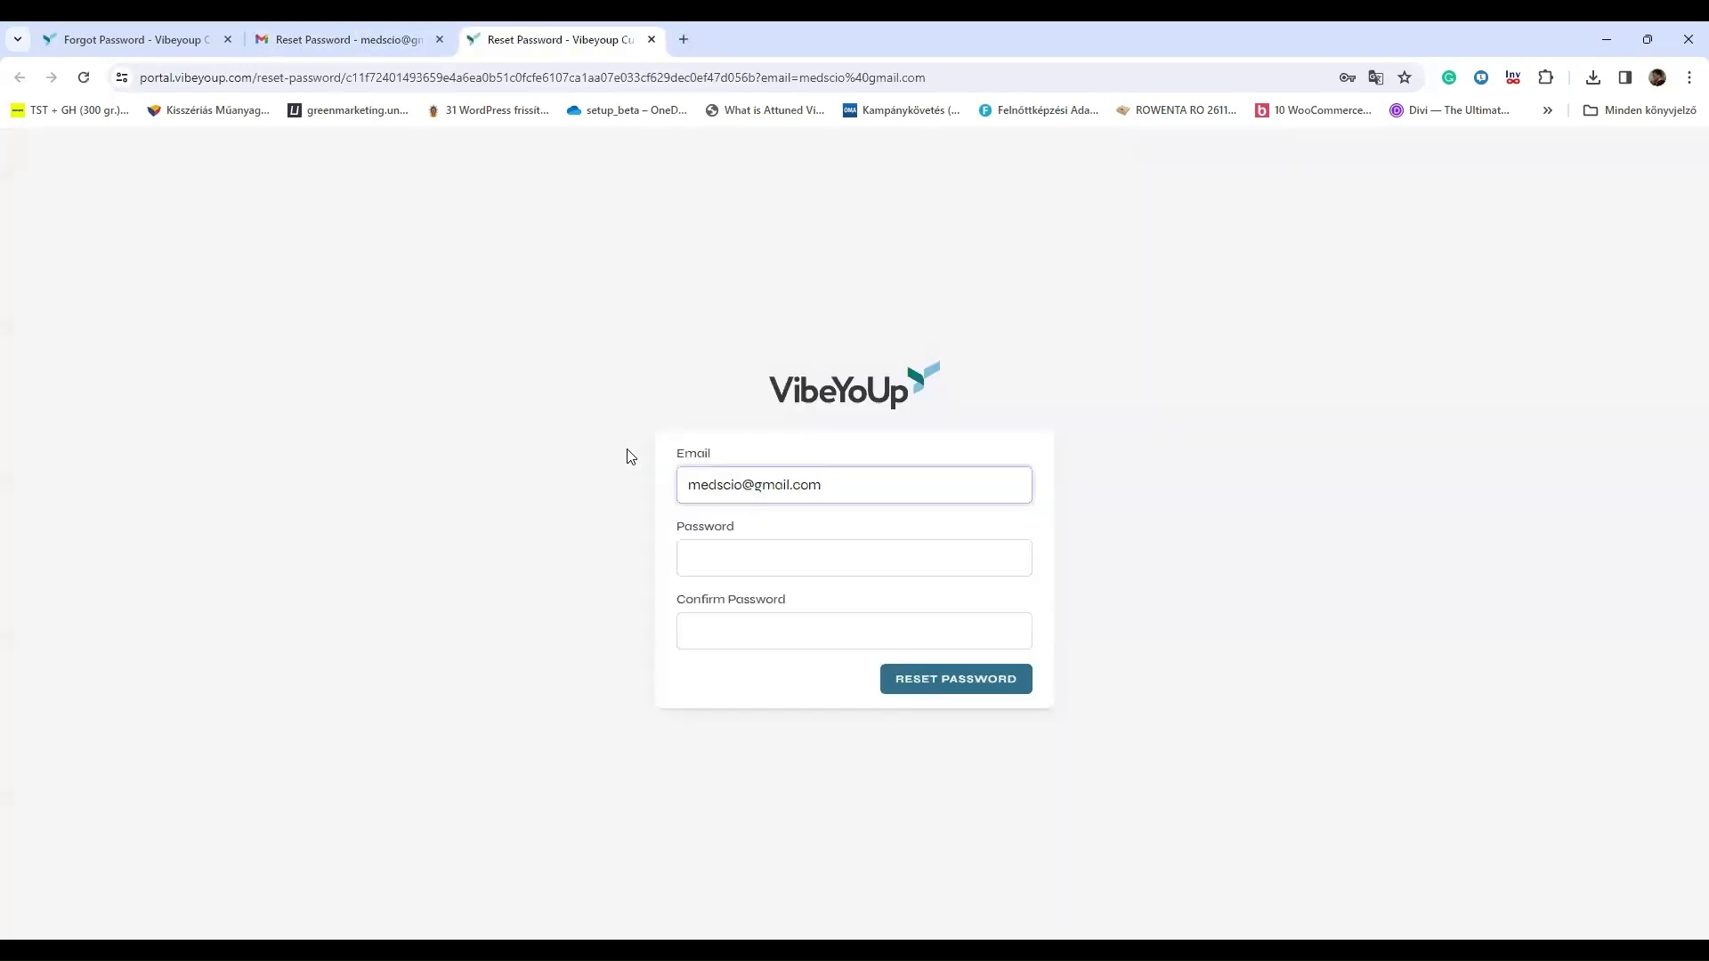
pyautogui.click(718, 562)
pyautogui.click(616, 546)
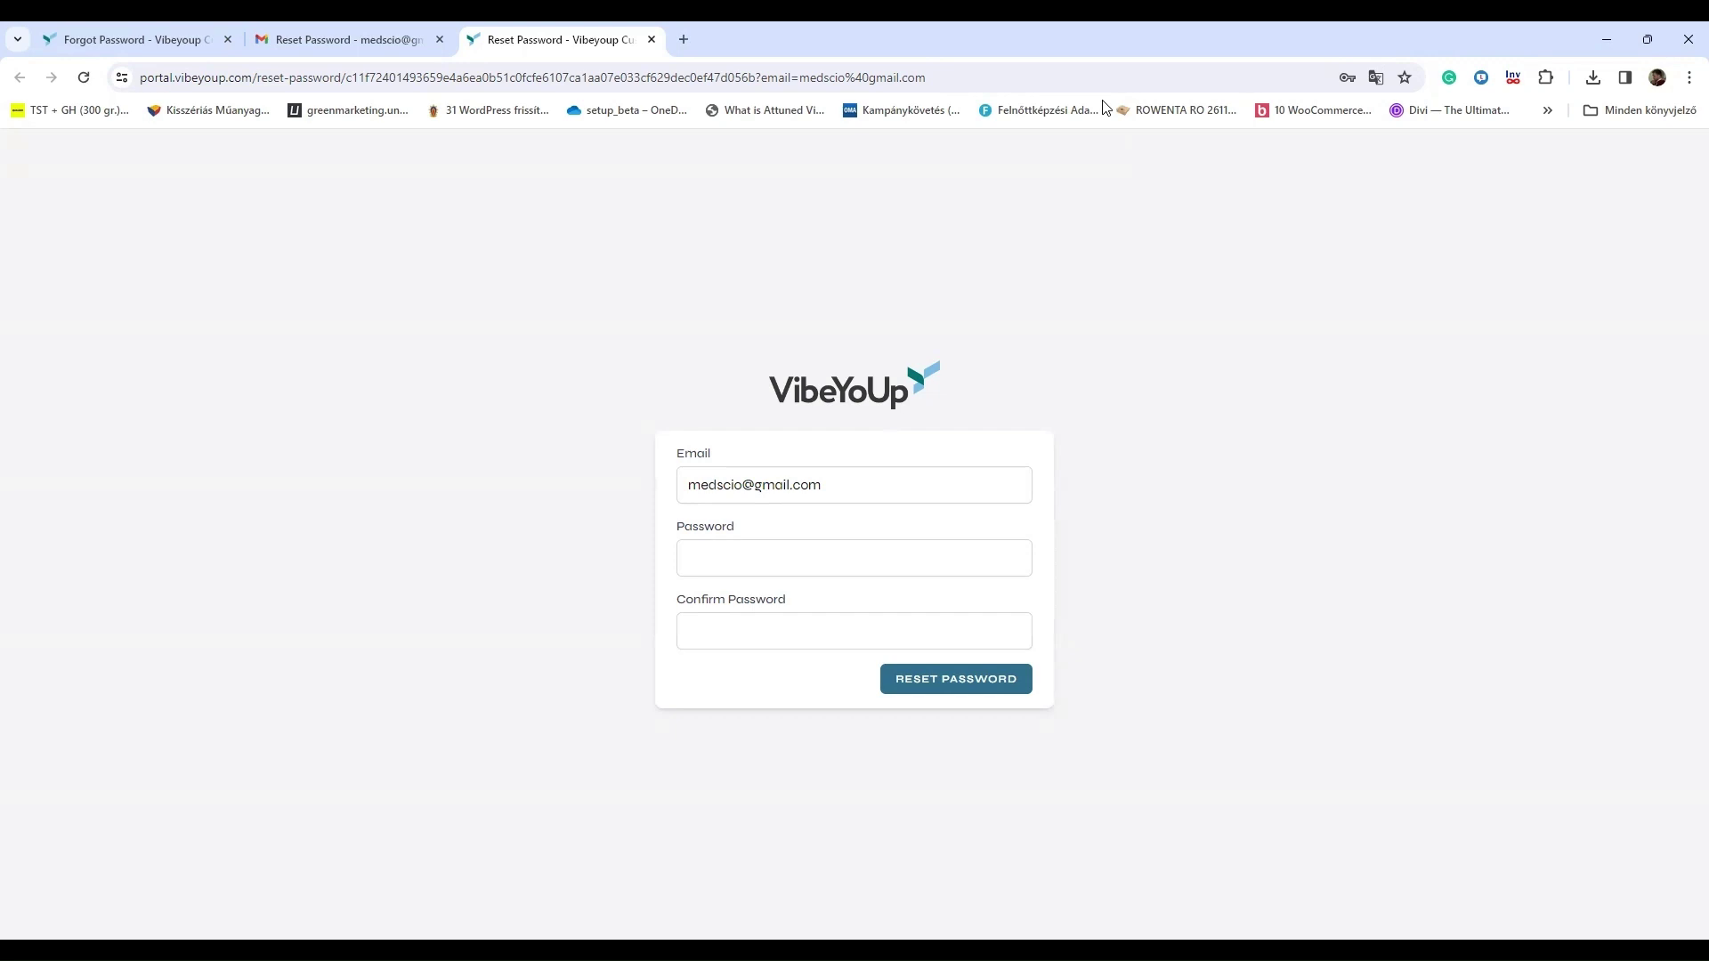
pyautogui.click(942, 691)
pyautogui.click(941, 692)
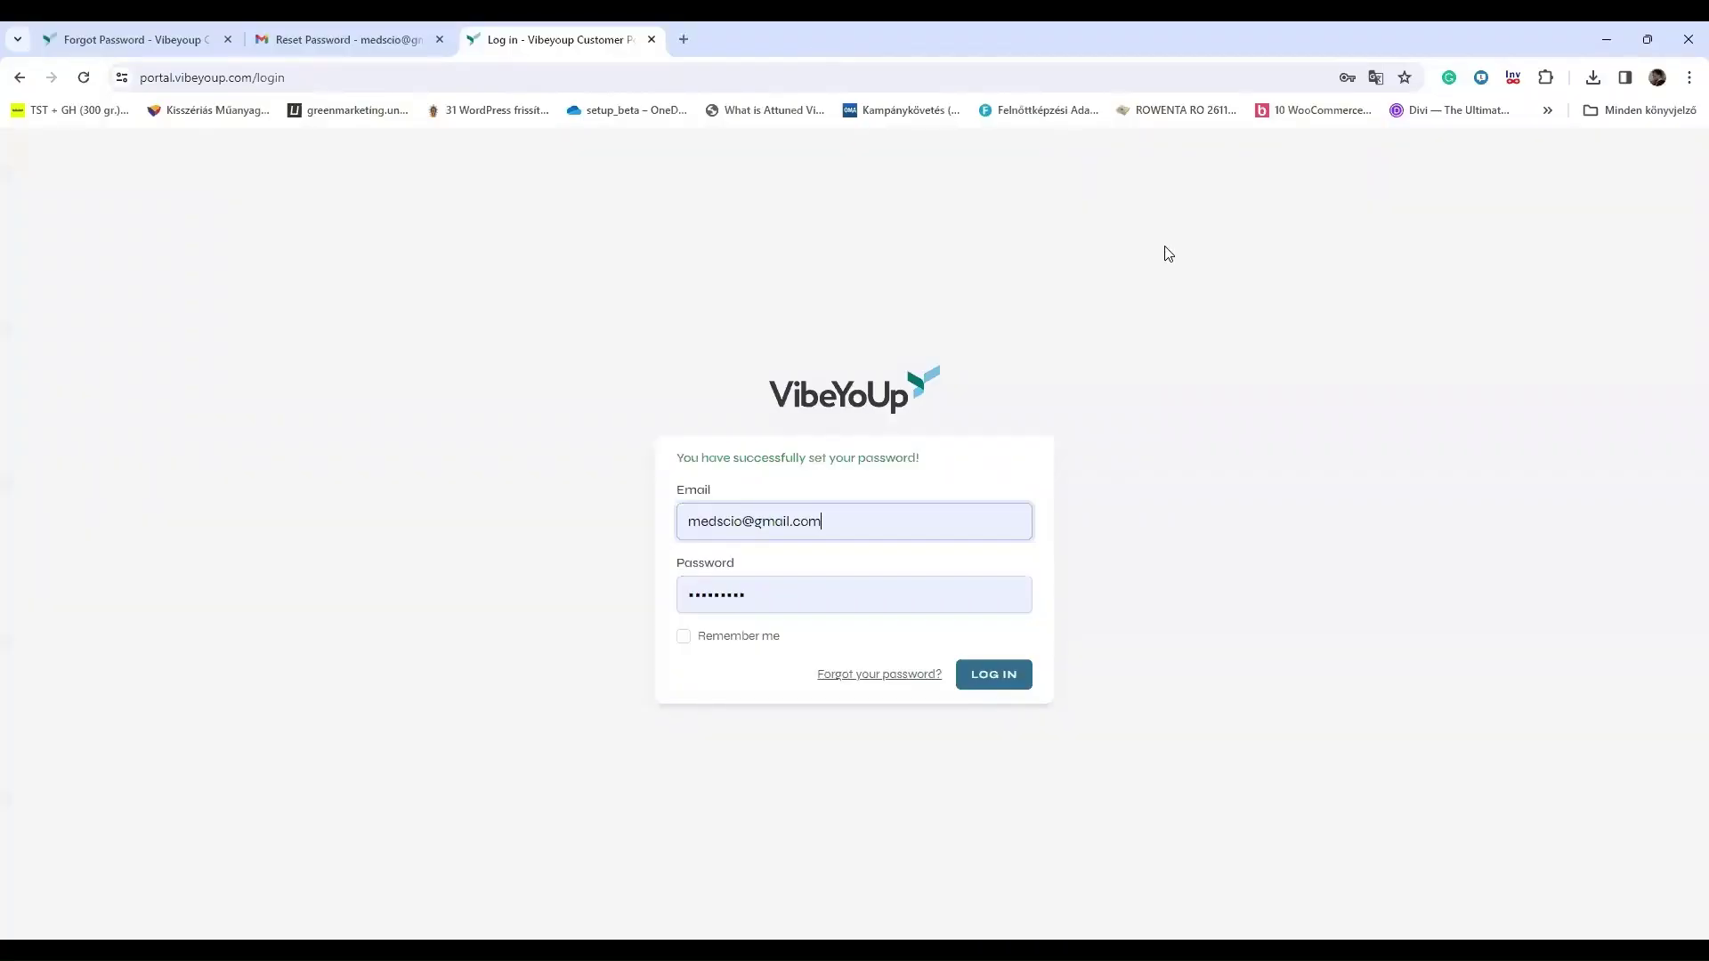
# - Log in with the saved email and the new password
pyautogui.click(992, 674)
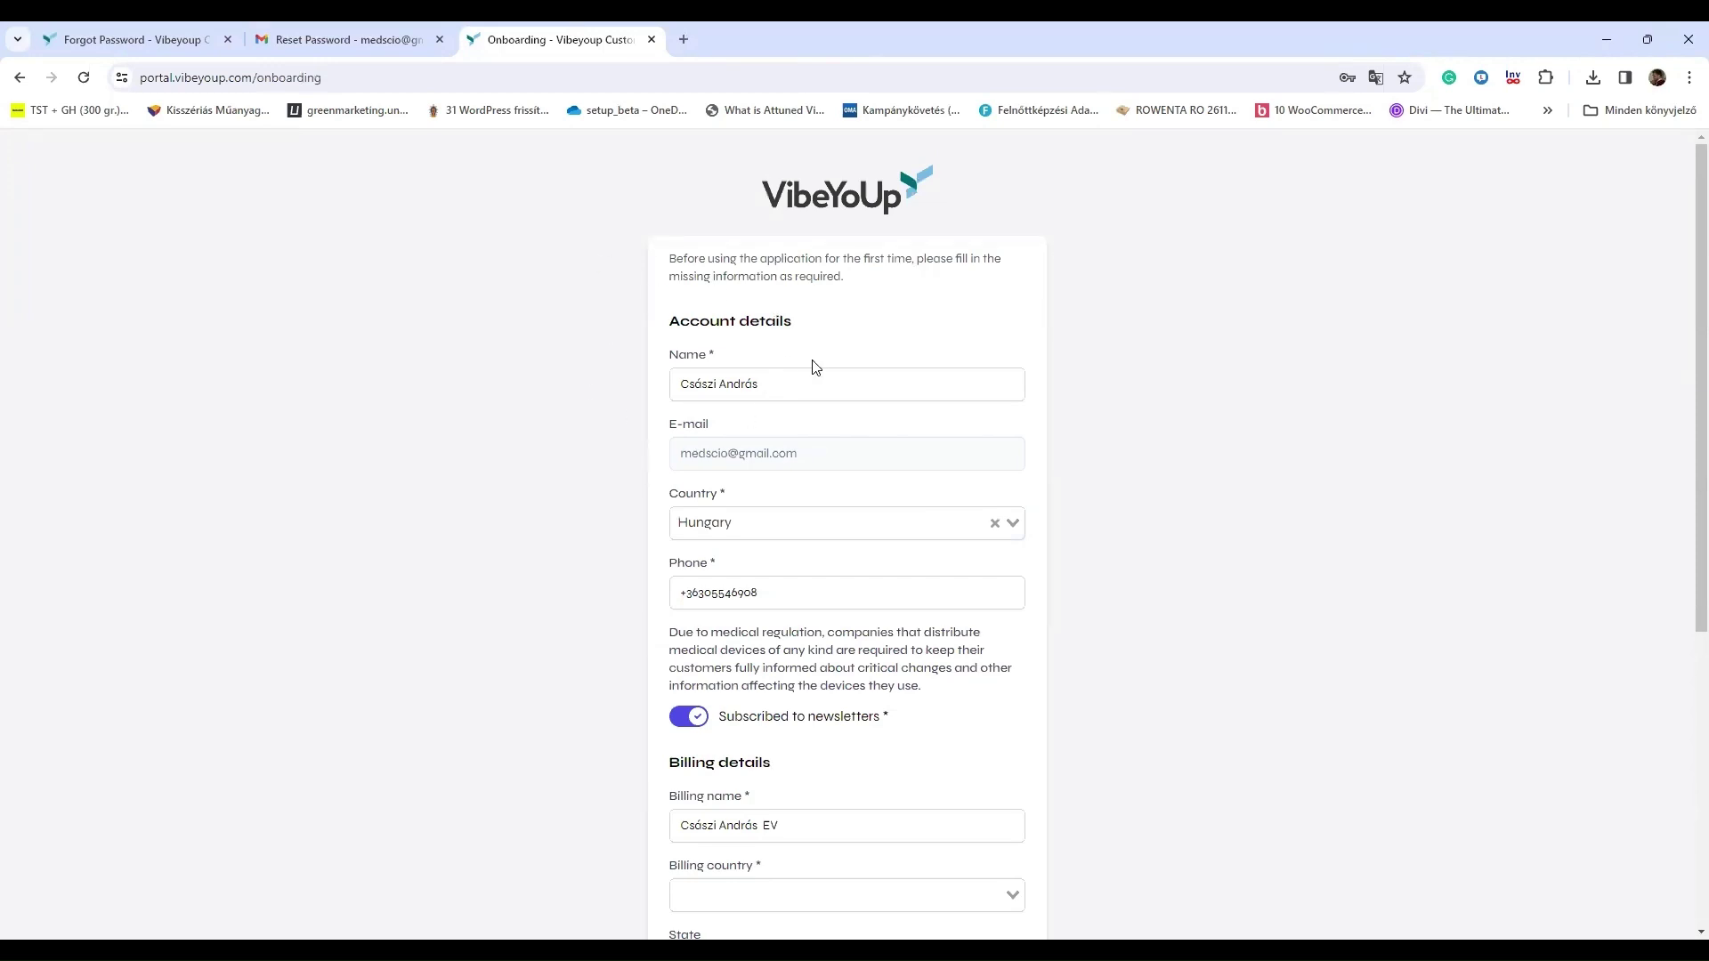
pyautogui.scroll(-2, 748, 441)
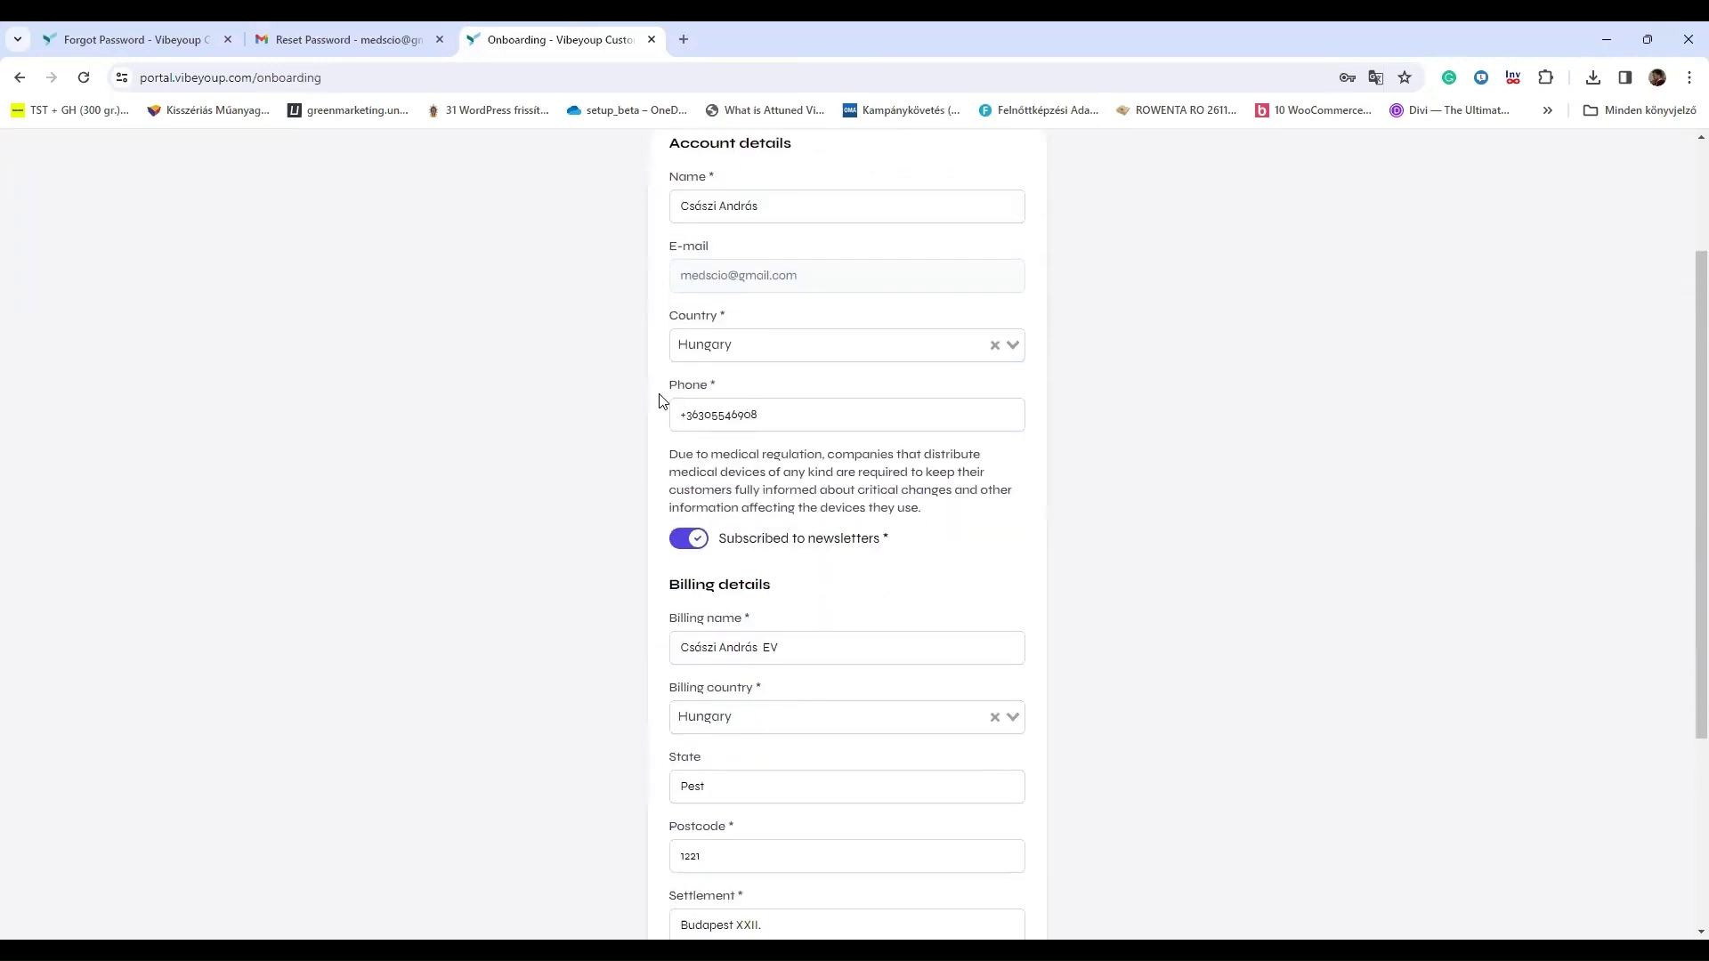
# - Keep the newsletter enabled, tick the true-and-correct declaration, and submit the form
pyautogui.click(694, 539)
pyautogui.scroll(-1, 682, 514)
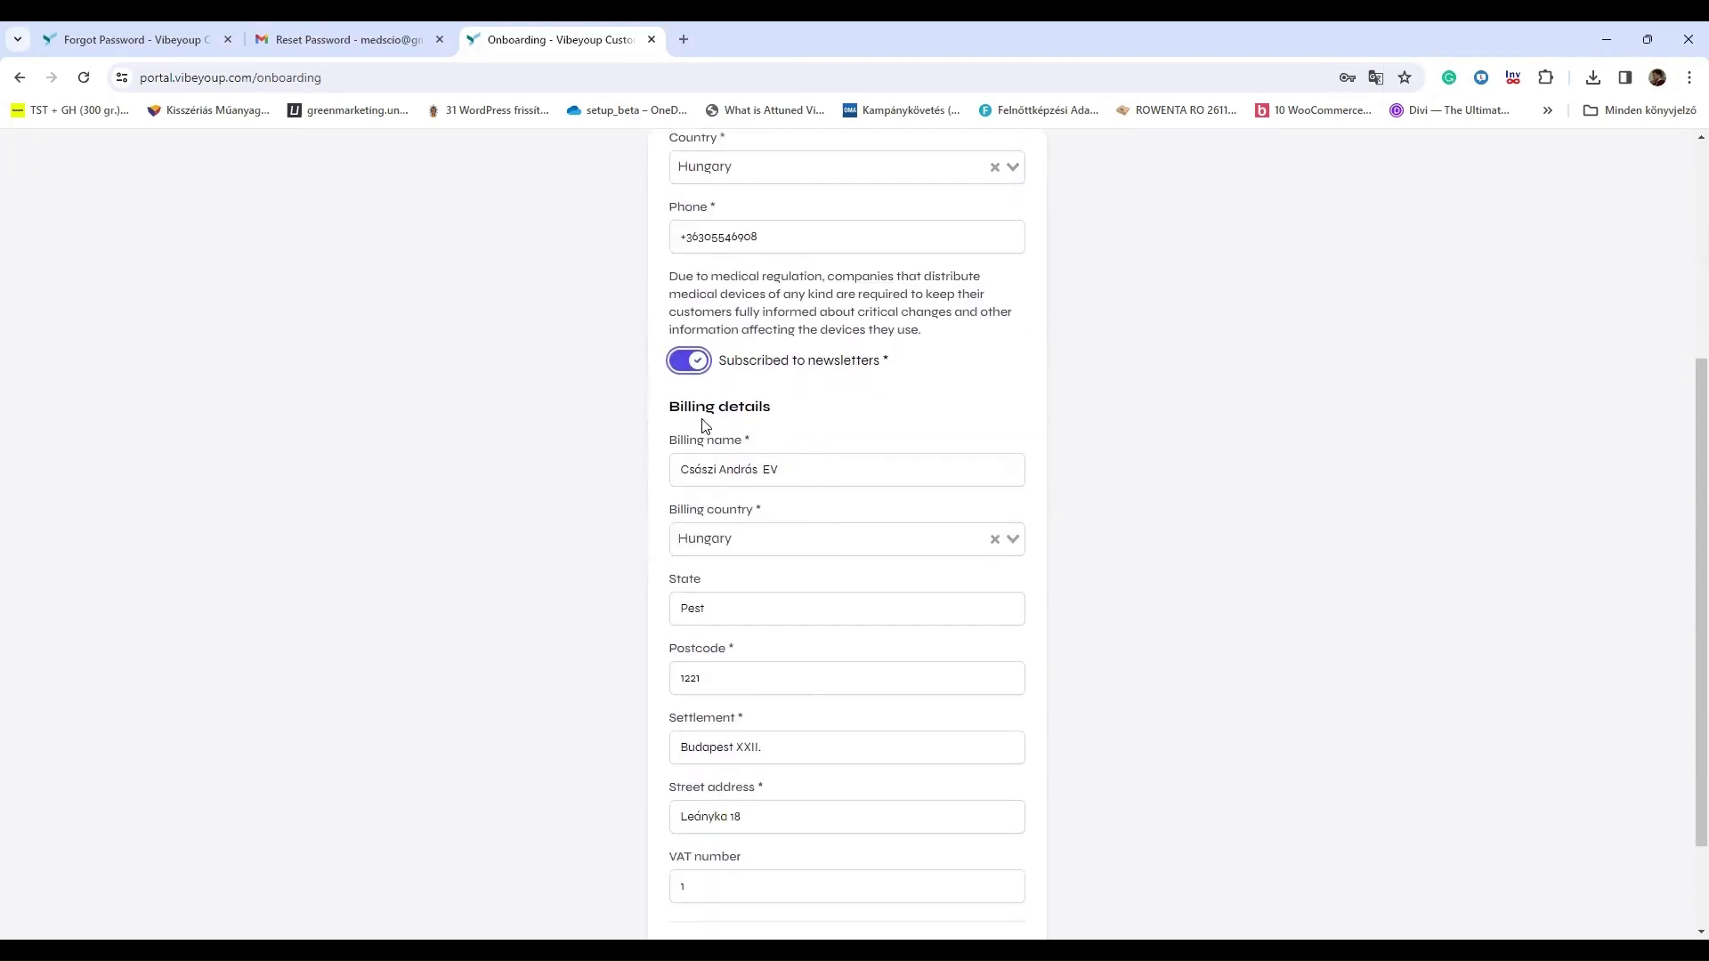
pyautogui.scroll(-2, 656, 467)
pyautogui.scroll(-1, 620, 502)
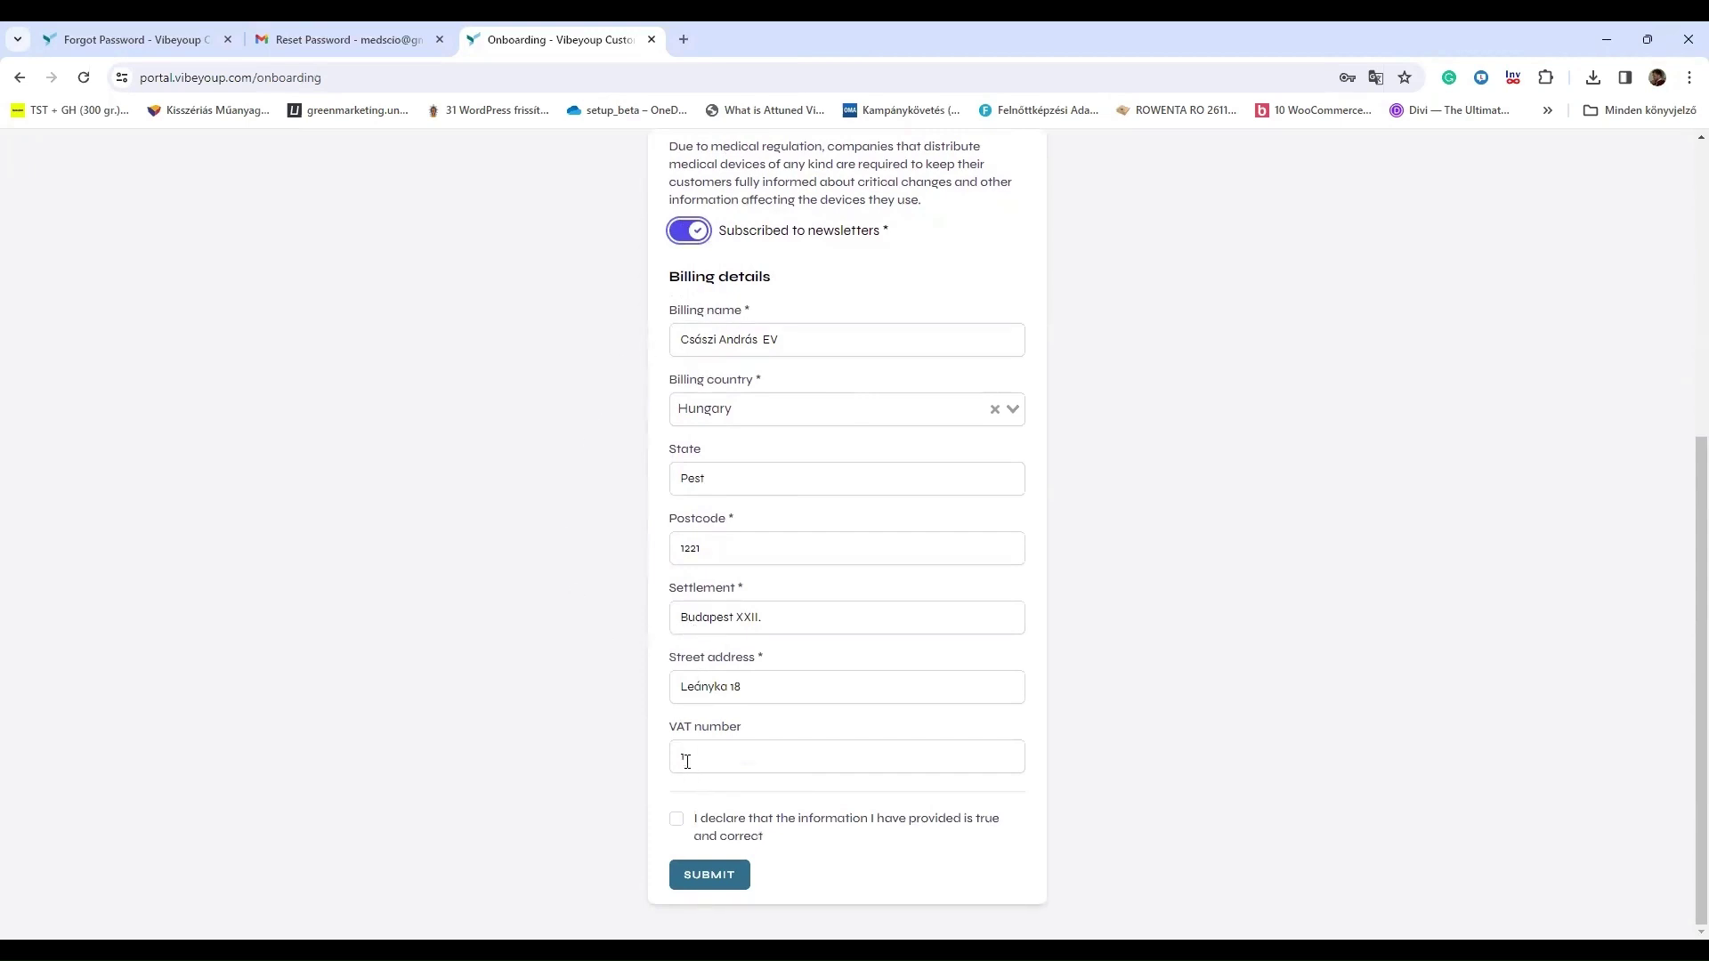
pyautogui.click(676, 823)
pyautogui.click(712, 876)
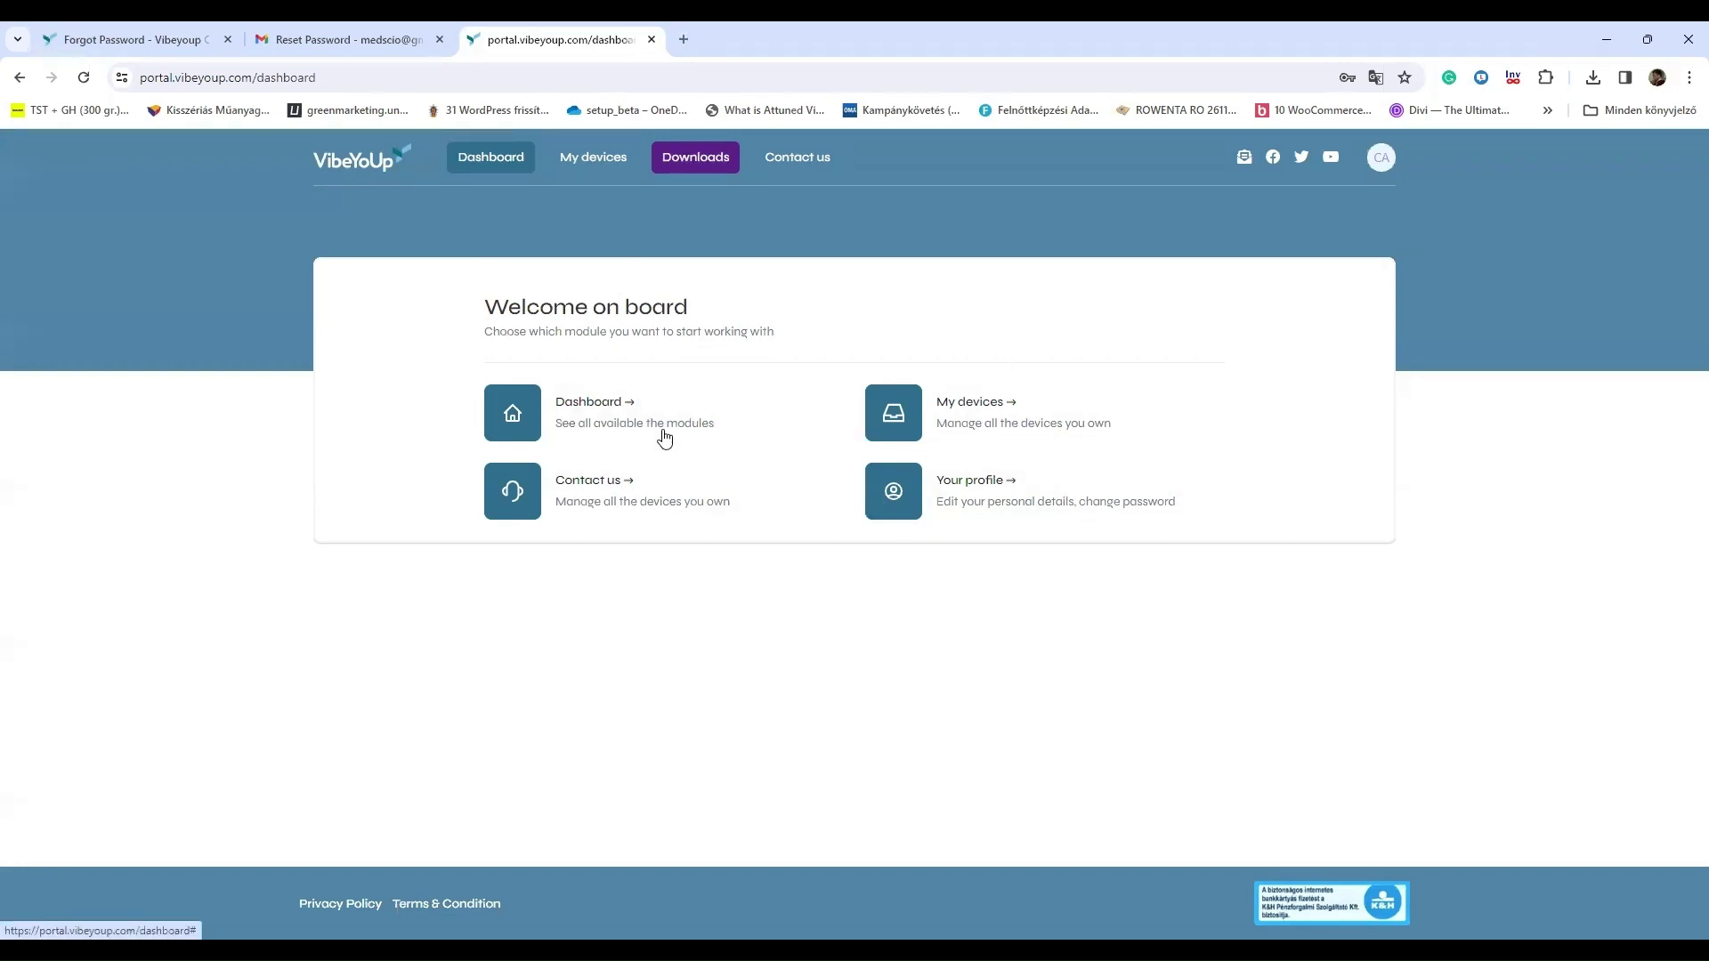
# - Go to Downloads in the top navigation to list MandelayDownloader_Setup.exe
pyautogui.click(690, 170)
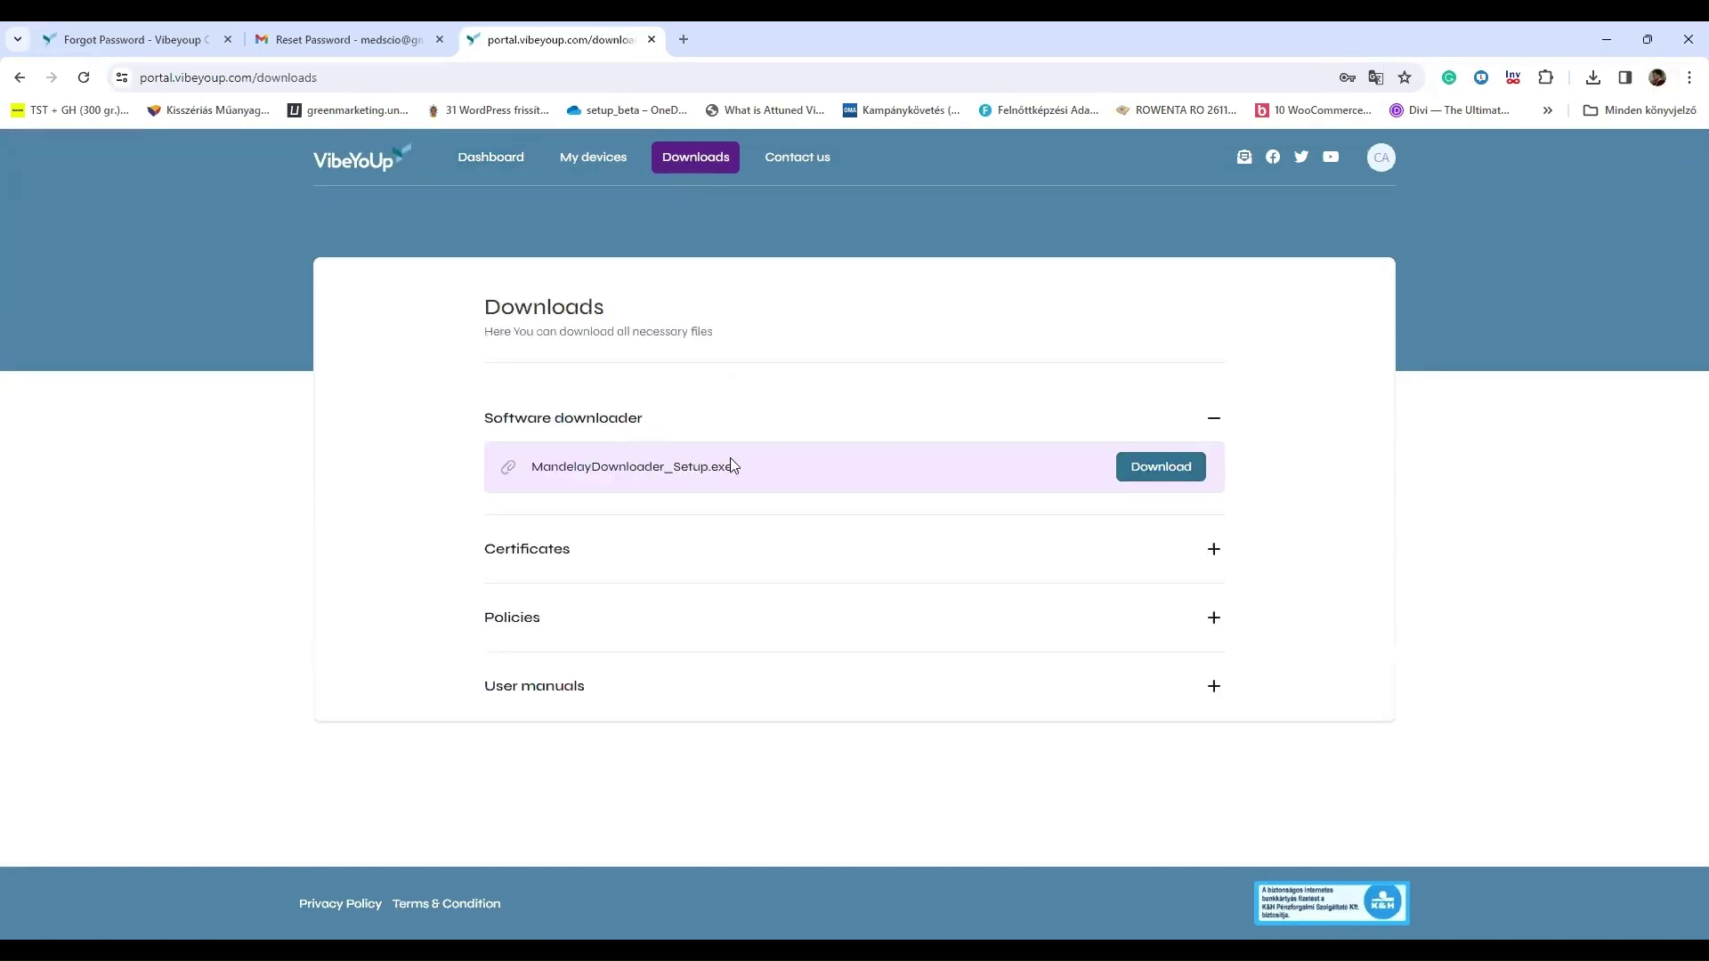
pyautogui.click(707, 556)
pyautogui.click(709, 556)
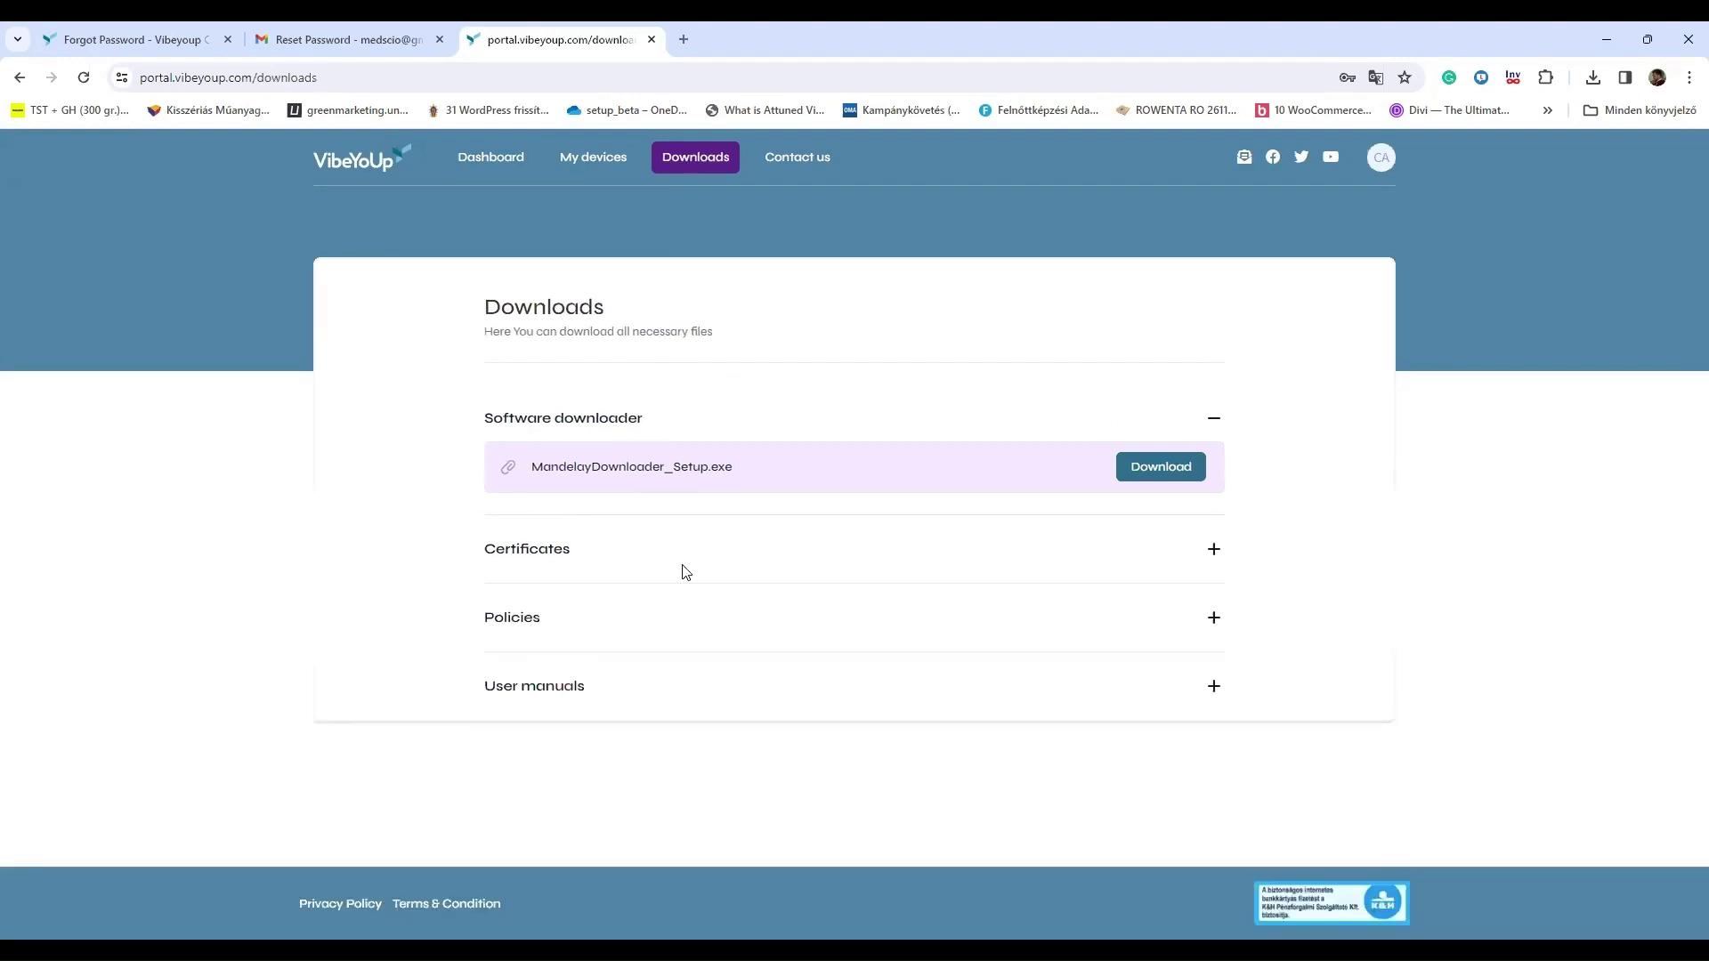
pyautogui.click(660, 631)
pyautogui.scroll(-2, 663, 631)
pyautogui.scroll(2, 664, 630)
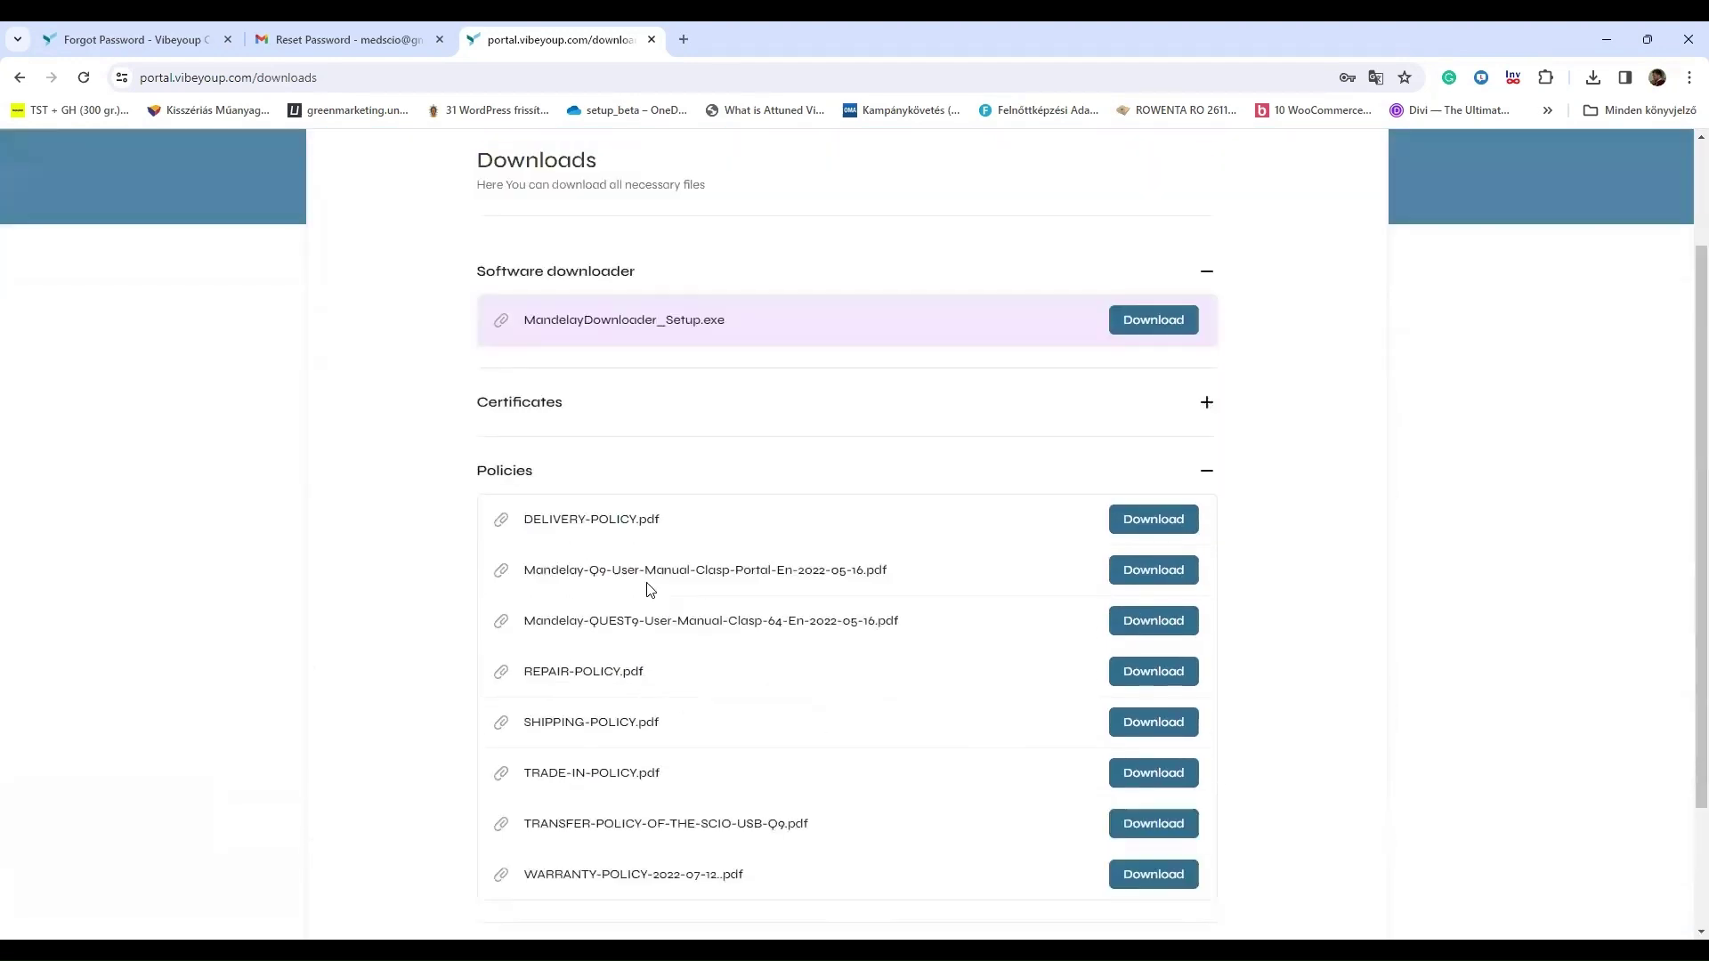
pyautogui.click(632, 485)
pyautogui.click(667, 696)
pyautogui.scroll(-2, 665, 641)
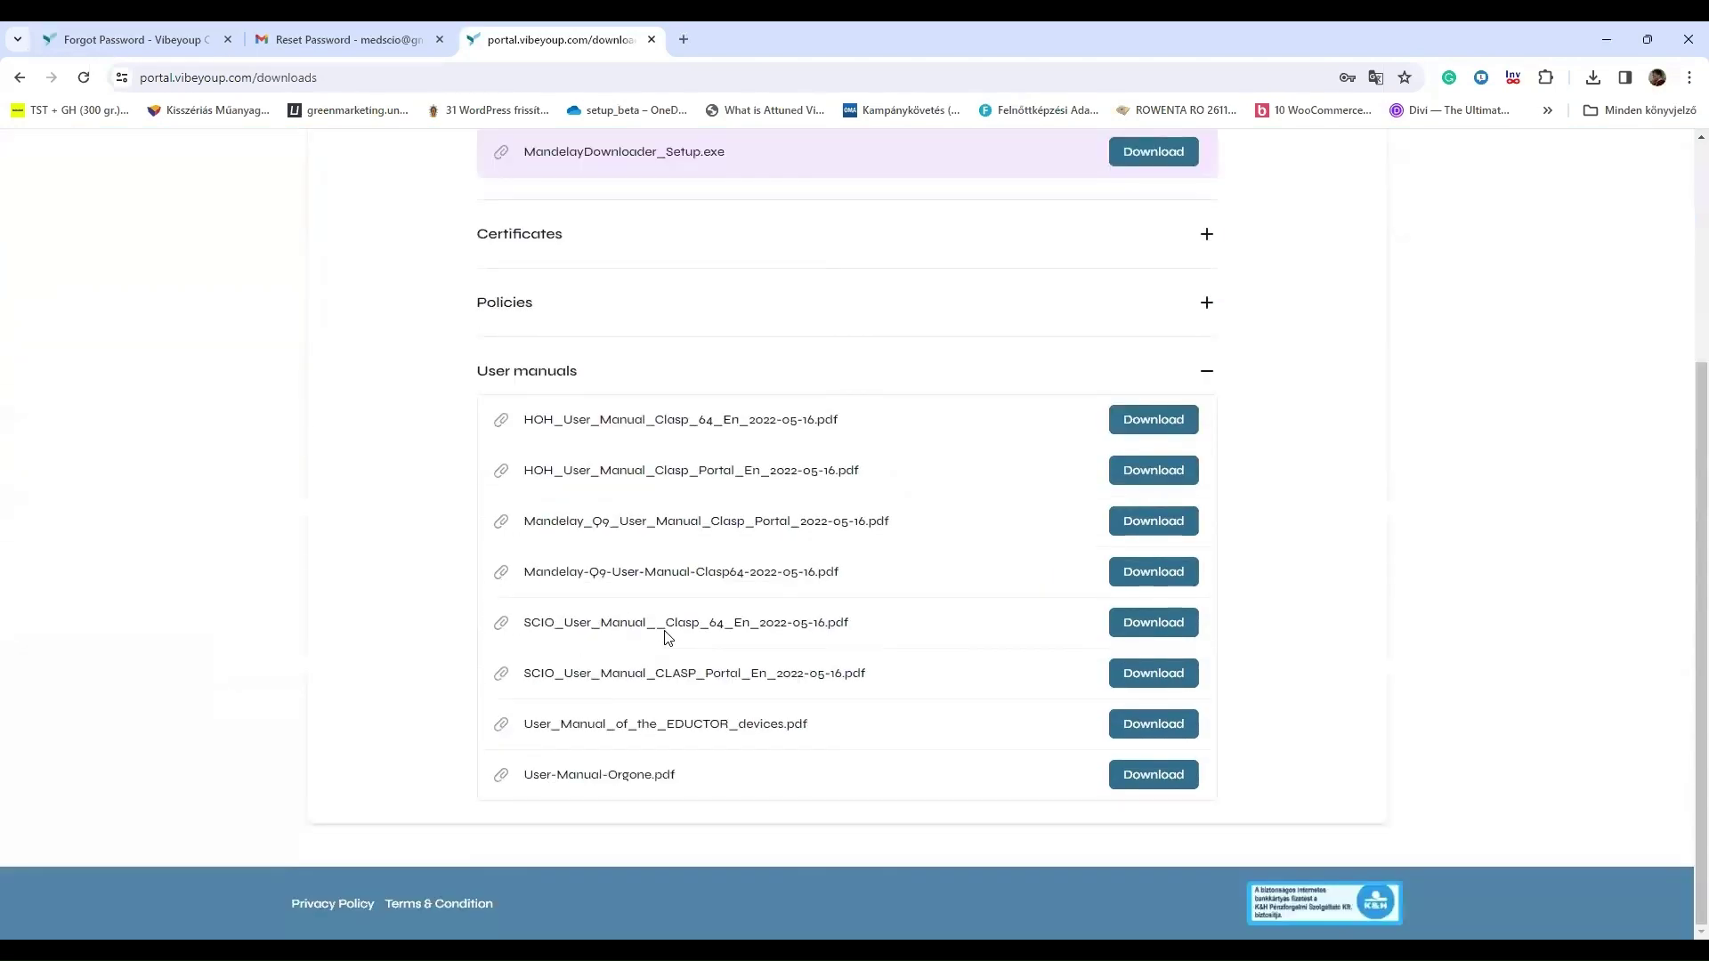
pyautogui.scroll(1, 664, 637)
pyautogui.scroll(1, 664, 637)
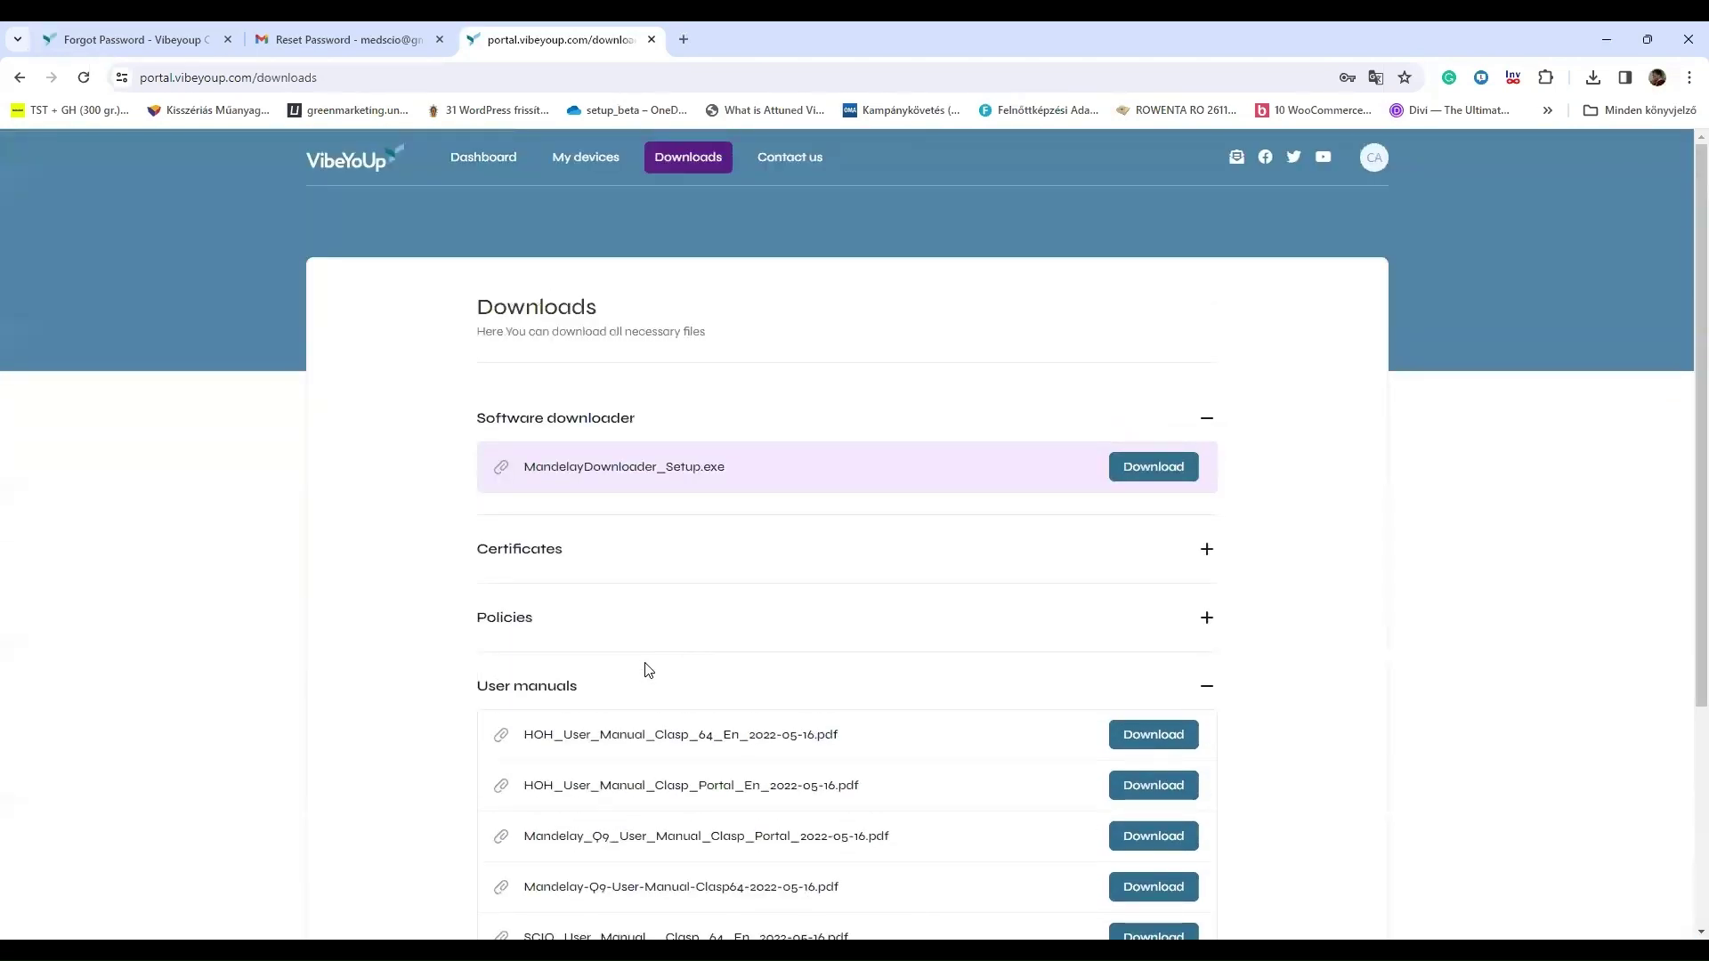
pyautogui.click(634, 692)
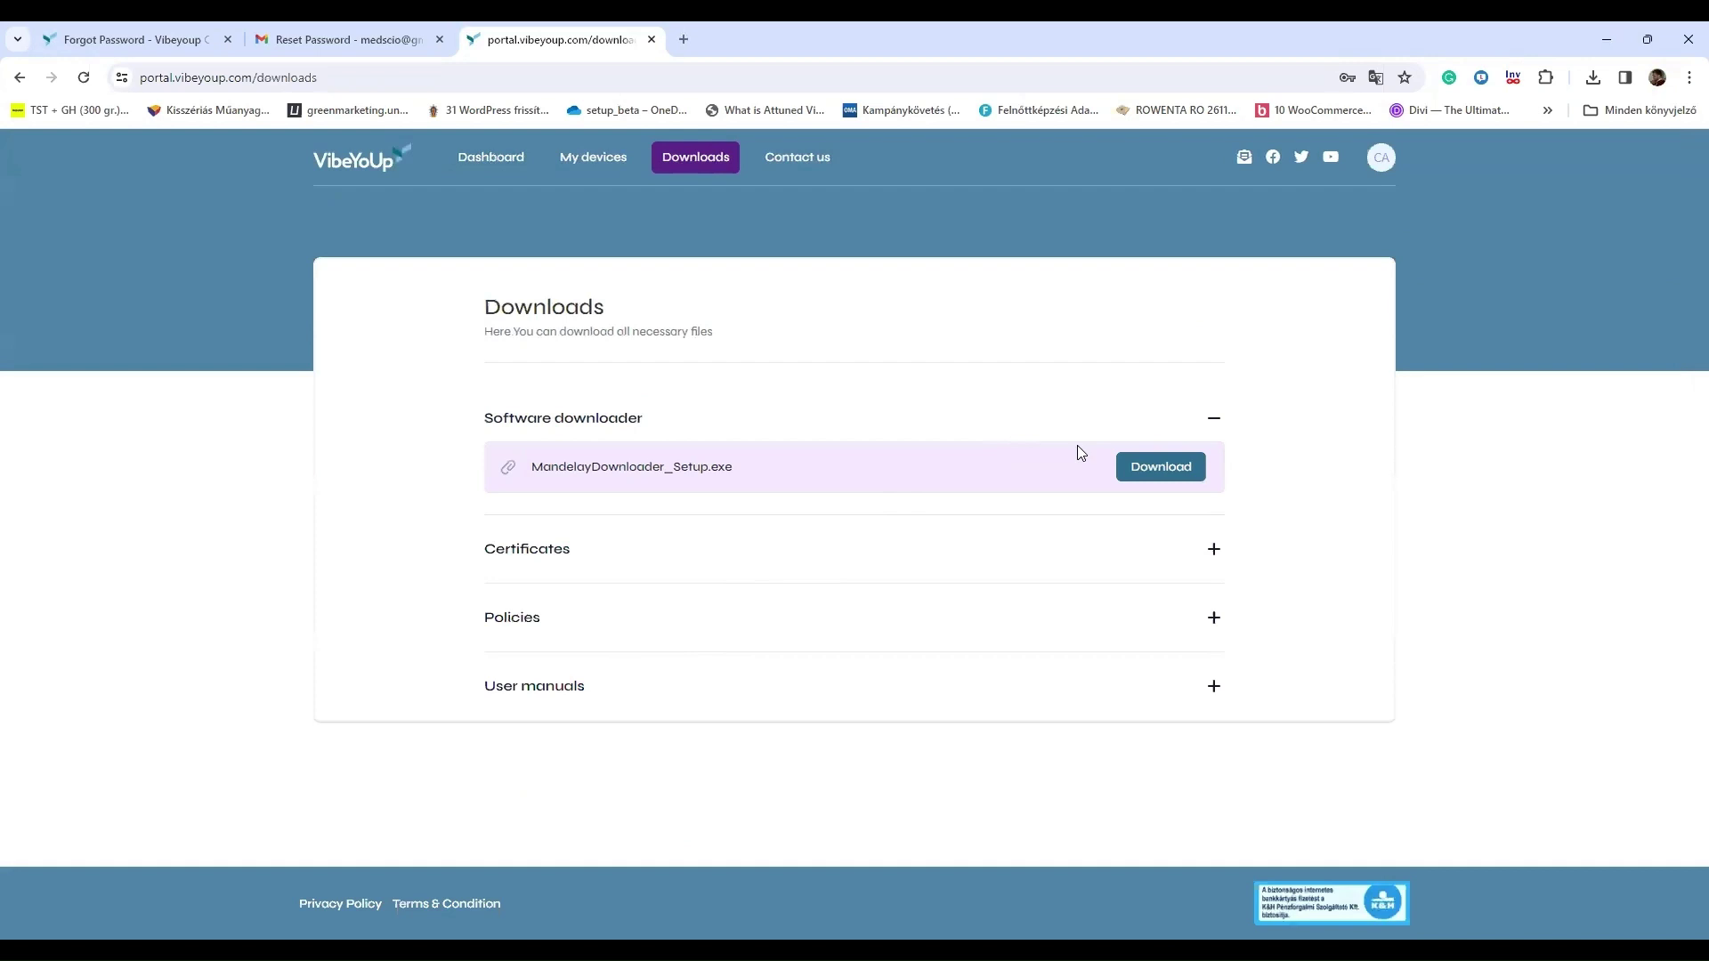